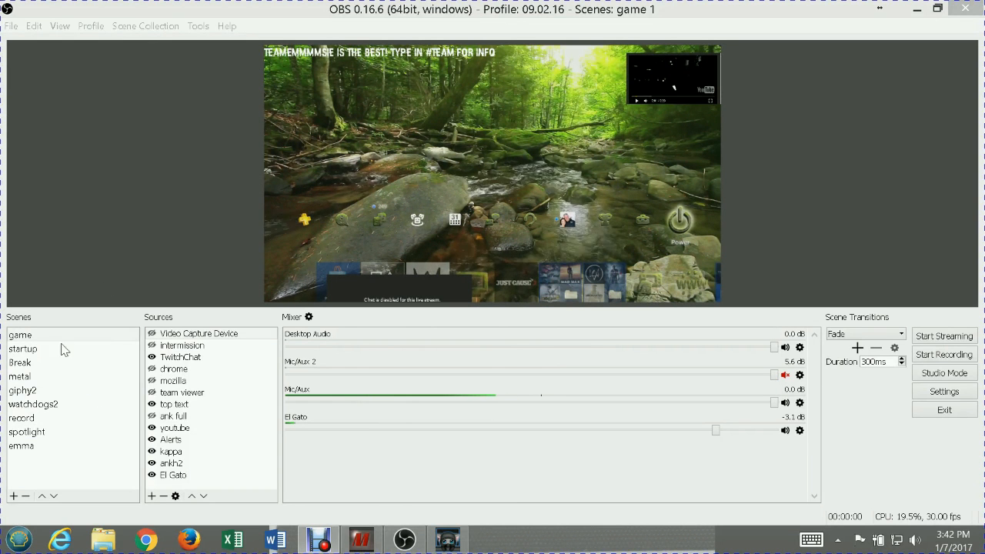
Look through the existing scenes, including startup, Break, metal, watchdogs2, record and spotlight, to examine their layouts and sources
{"action": "left_click", "coordinate": [54, 377]}
{"action": "left_click", "coordinate": [17, 350]}
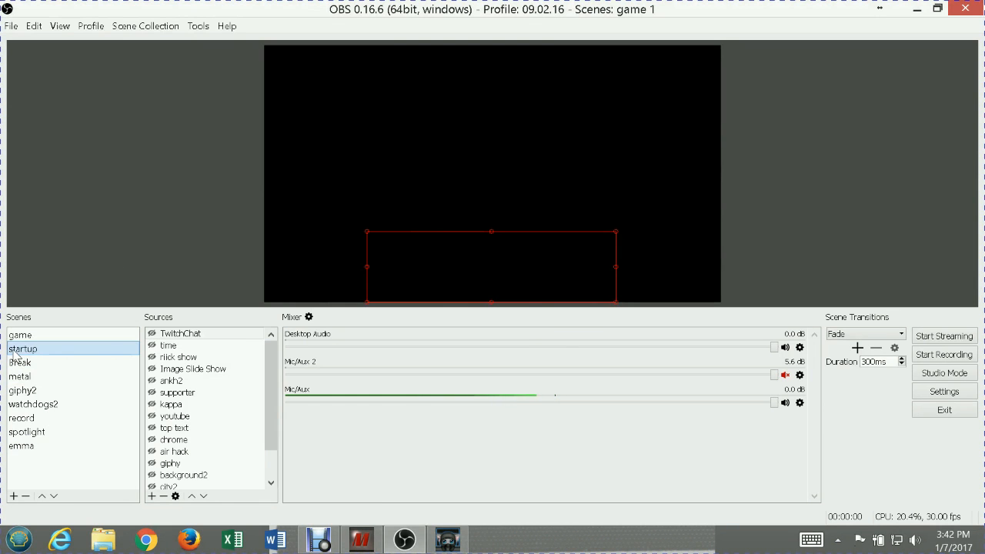
{"action": "left_click", "coordinate": [20, 363]}
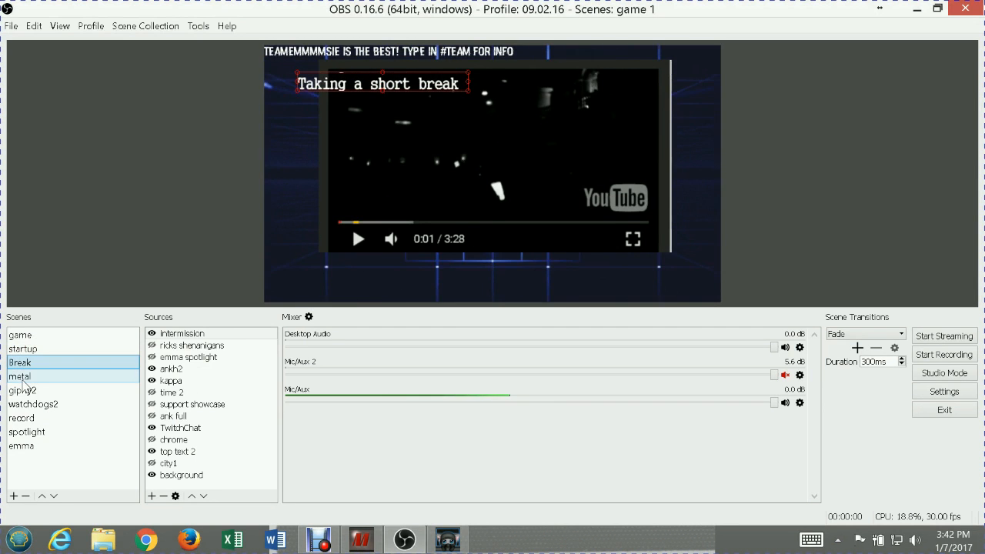
{"action": "left_click", "coordinate": [22, 379]}
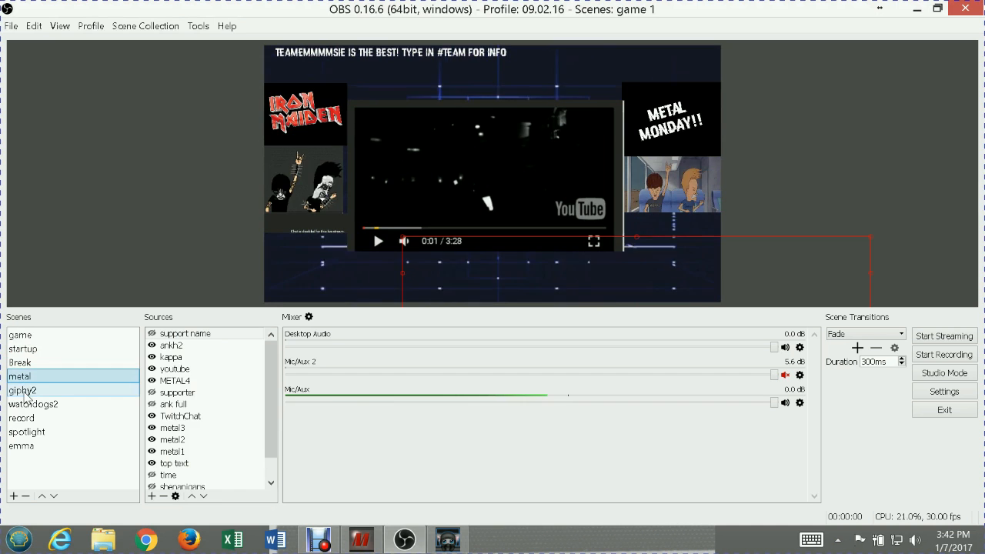
{"action": "left_click", "coordinate": [31, 405]}
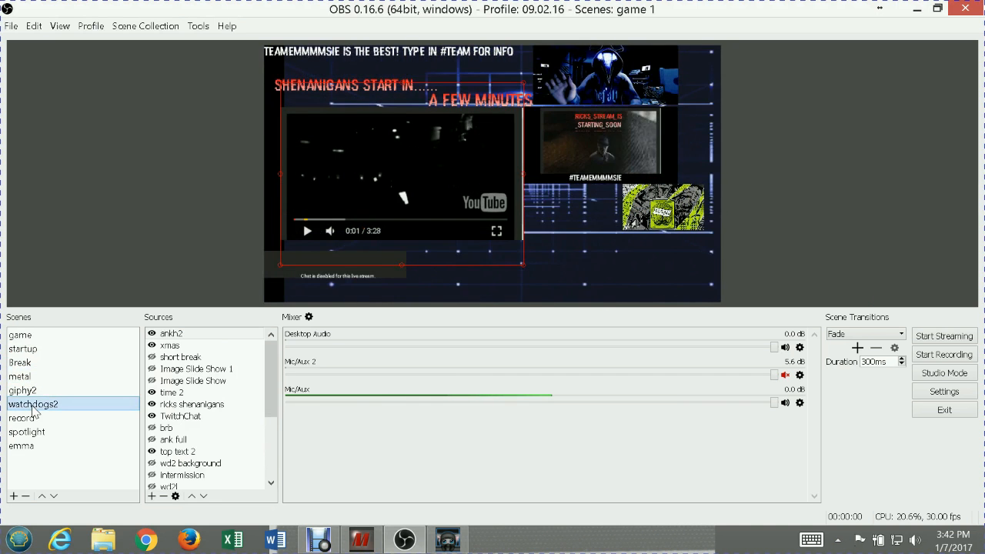
{"action": "left_click", "coordinate": [33, 418]}
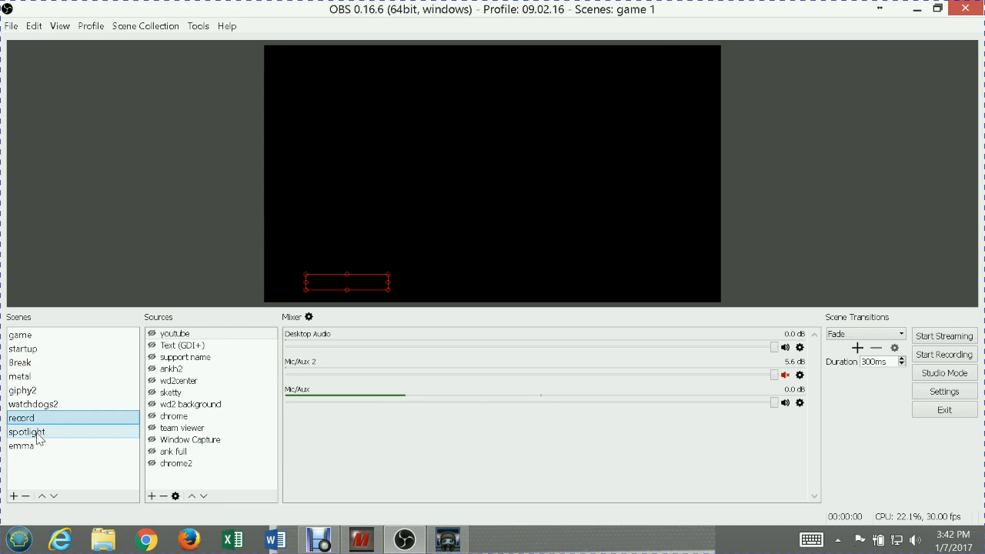
{"action": "left_click", "coordinate": [39, 436]}
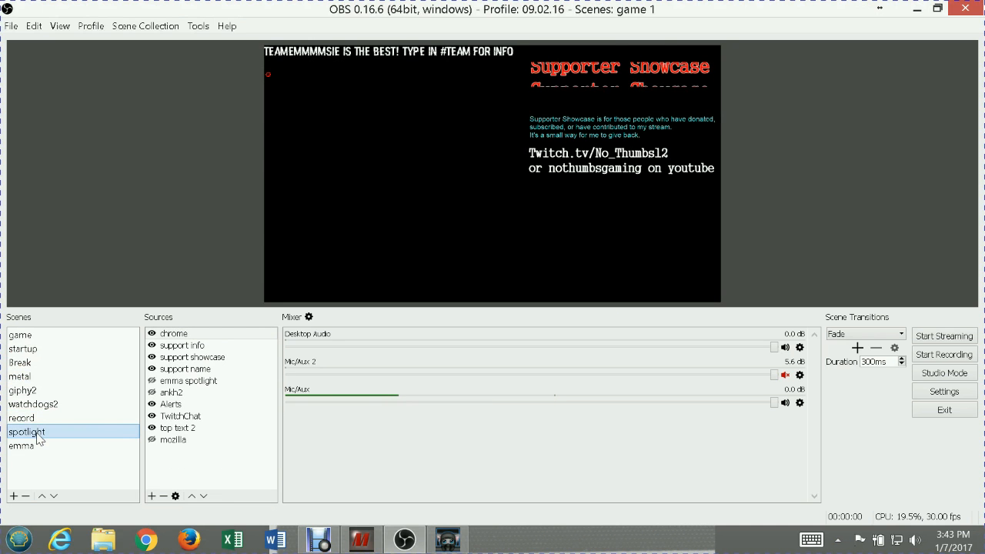
{"action": "left_click", "coordinate": [32, 421]}
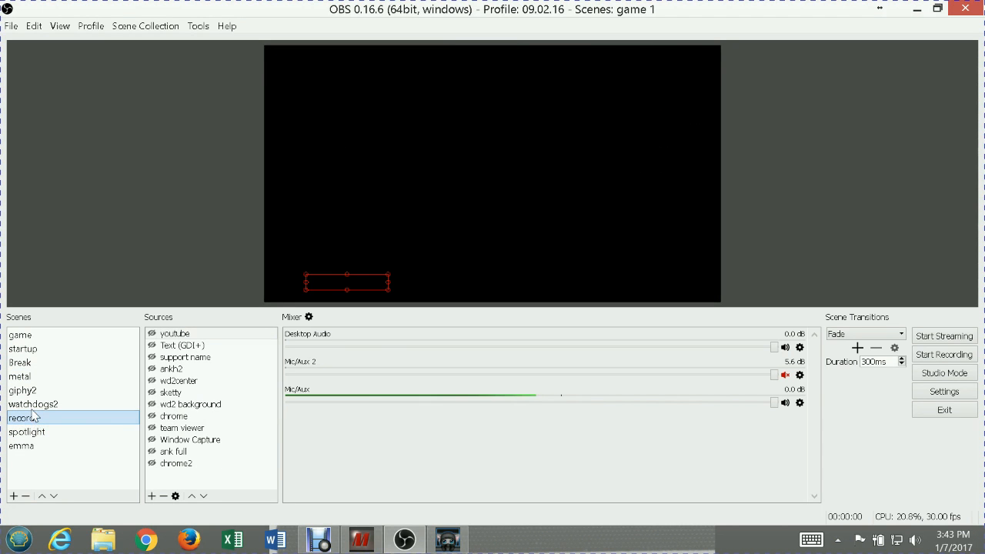
{"action": "left_click", "coordinate": [33, 351]}
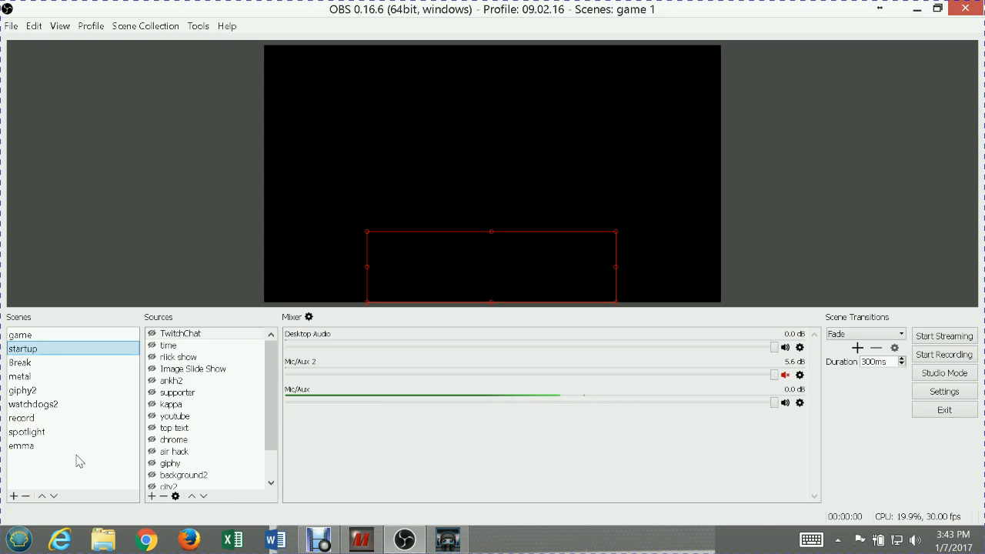
Add a new scene named "test"
{"action": "left_click", "coordinate": [13, 498]}
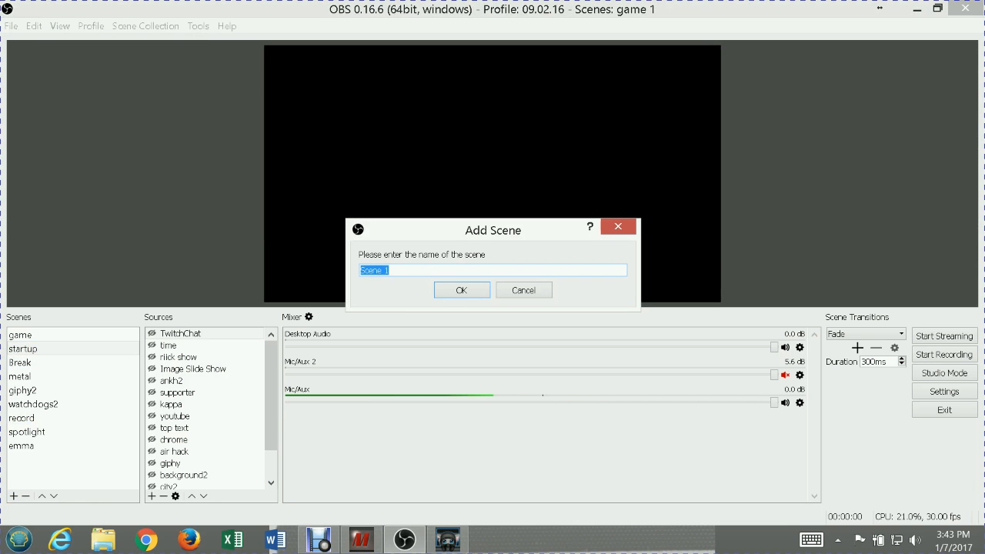
{"action": "type", "text": "test"}
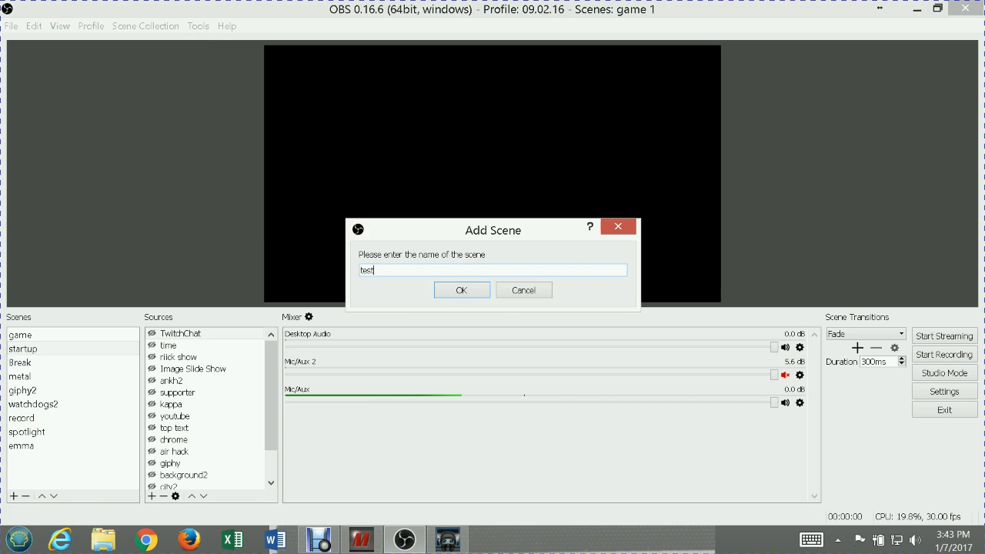
{"action": "left_click", "coordinate": [467, 291]}
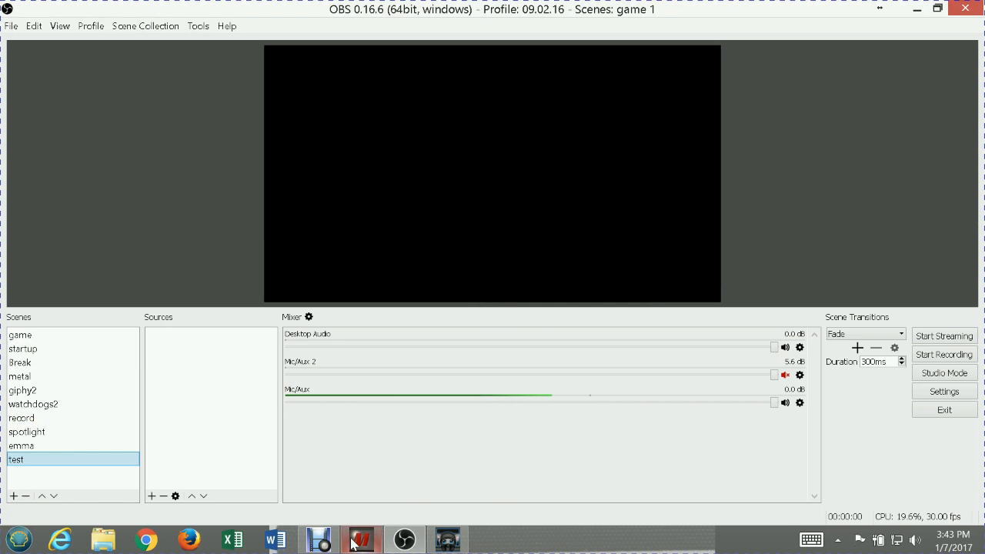
Switch to AnkhBot, briefly play and pause the song request video, and minimize the AnkhBot window
{"action": "left_click", "coordinate": [452, 544]}
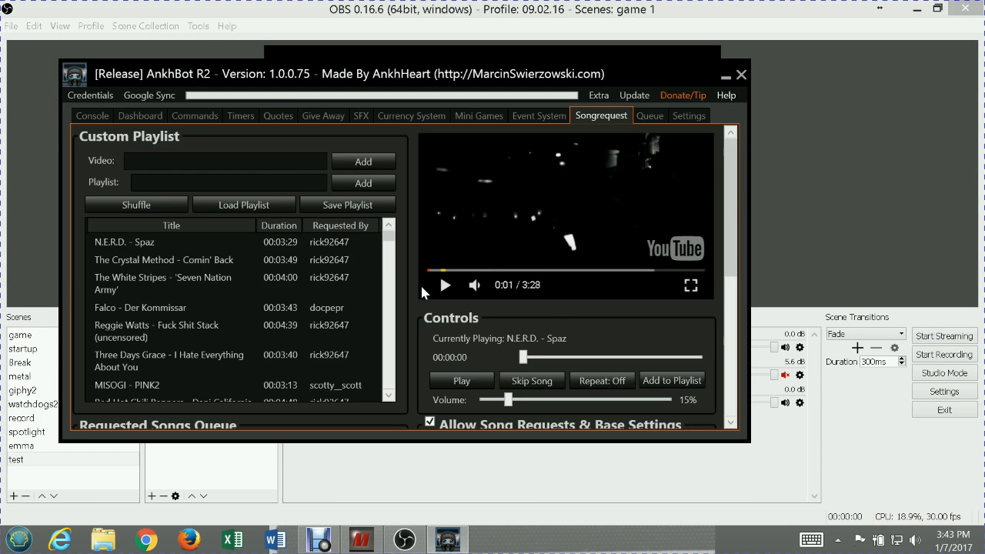
{"action": "left_click", "coordinate": [444, 285]}
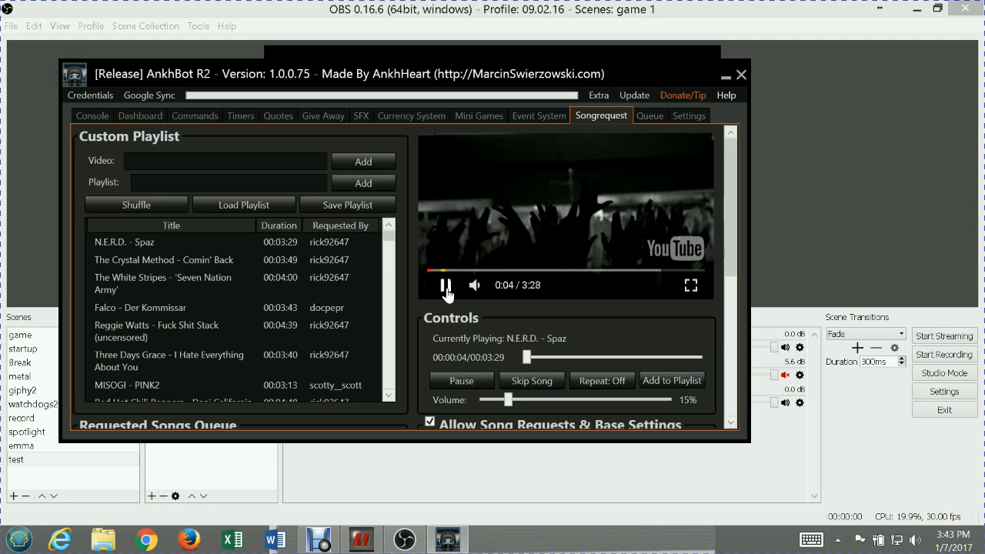
{"action": "left_click", "coordinate": [446, 286]}
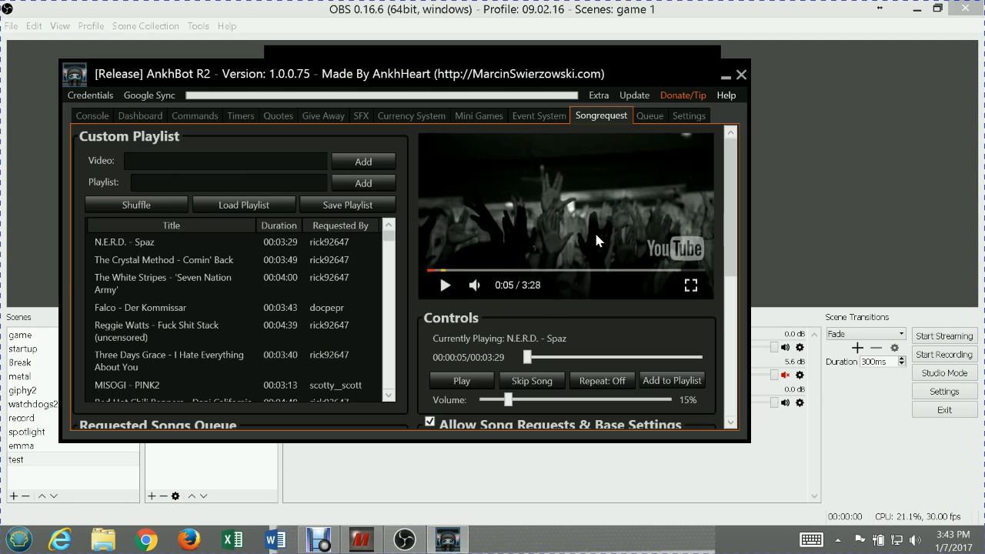
{"action": "left_click", "coordinate": [726, 75]}
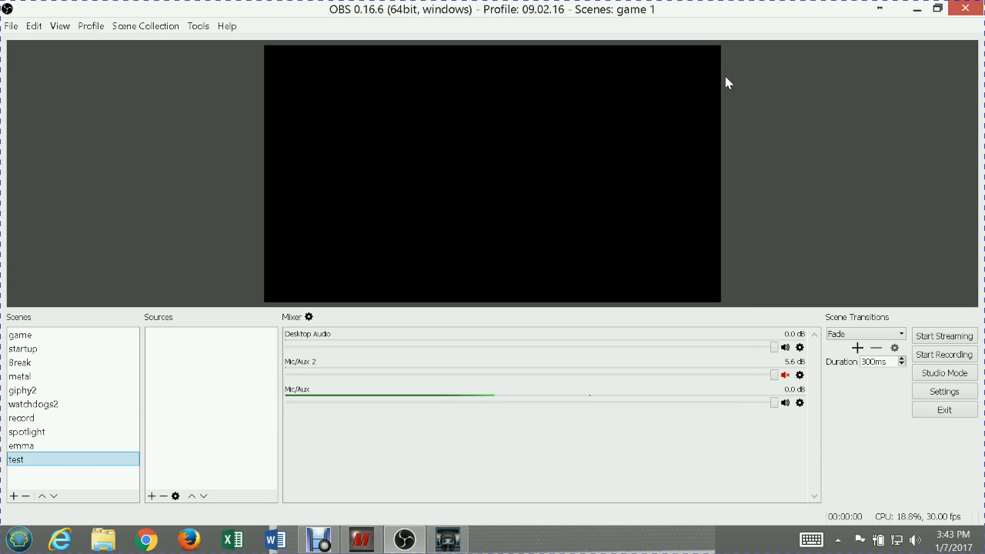
Add a new Window Capture source named "test music video" to the test scene, keeping the preselected [debut.exe] window
{"action": "left_click", "coordinate": [152, 496]}
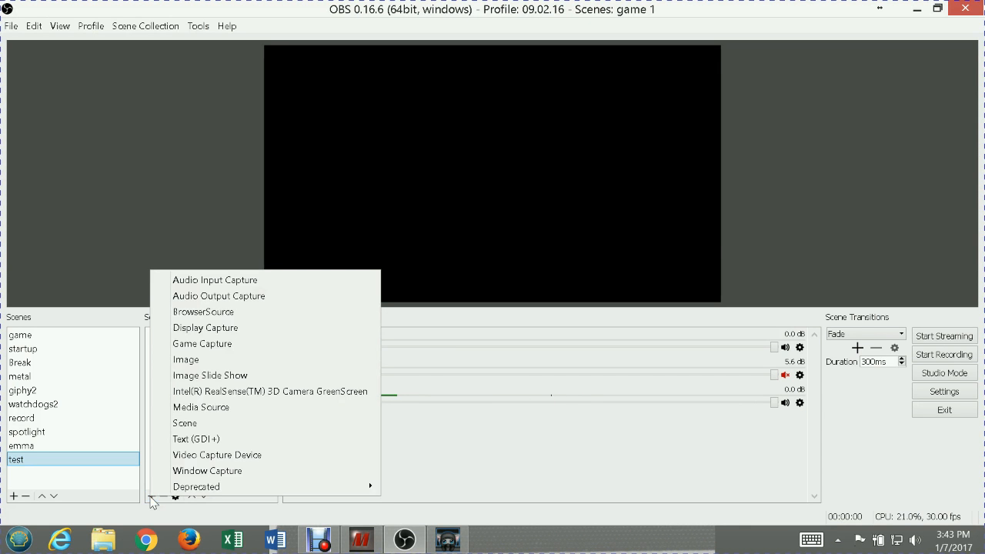
{"action": "left_click", "coordinate": [217, 472]}
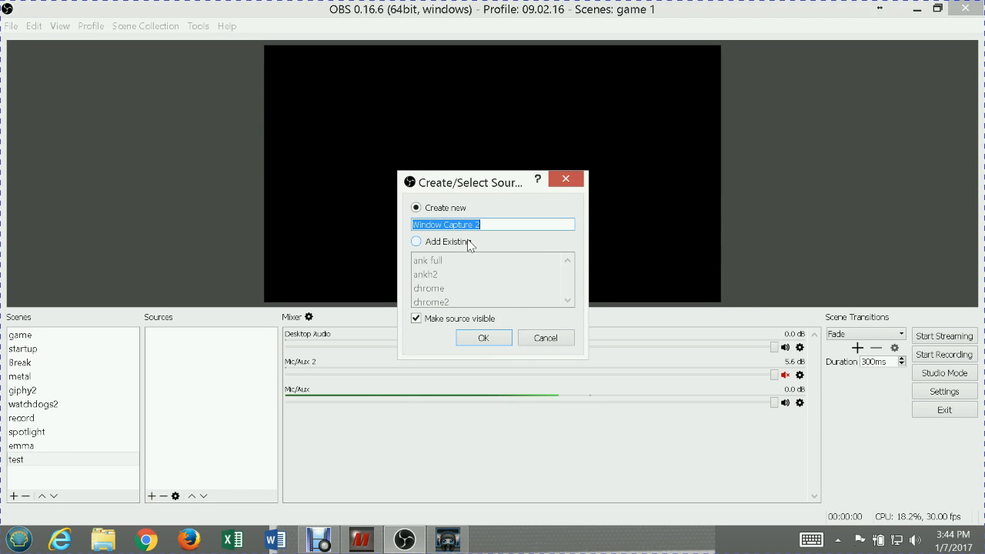
{"action": "type", "text": "test video"}
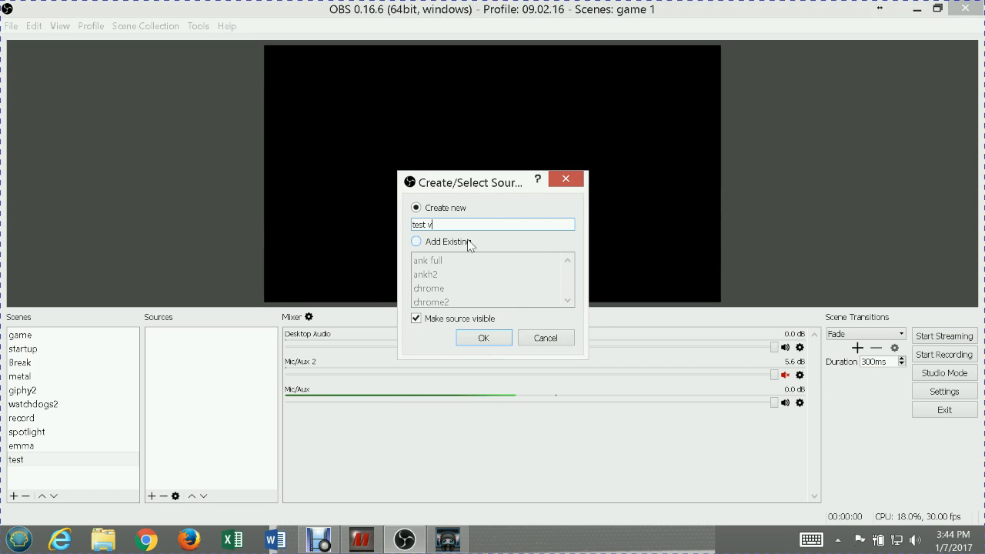
{"action": "key", "text": "BackSpace"}
{"action": "key", "text": "BackSpace"}
{"action": "type", "text": "music video"}
{"action": "left_click", "coordinate": [484, 337]}
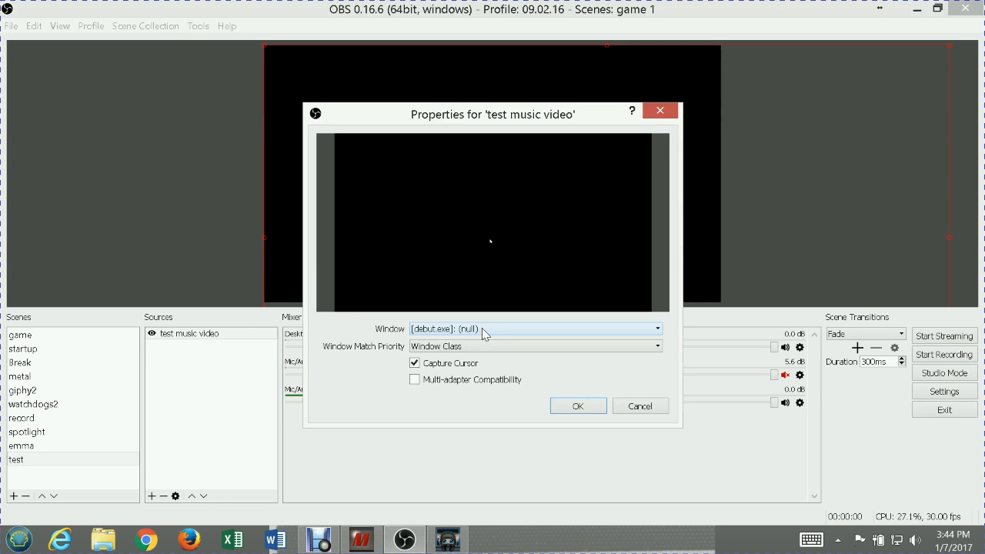
{"action": "left_click", "coordinate": [482, 328]}
{"action": "left_click", "coordinate": [483, 331]}
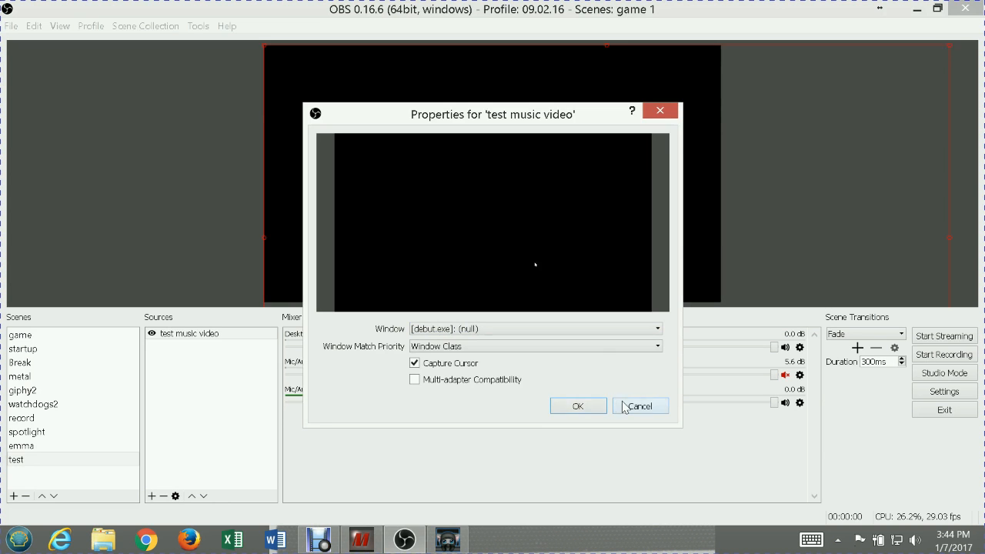
{"action": "left_click", "coordinate": [575, 407]}
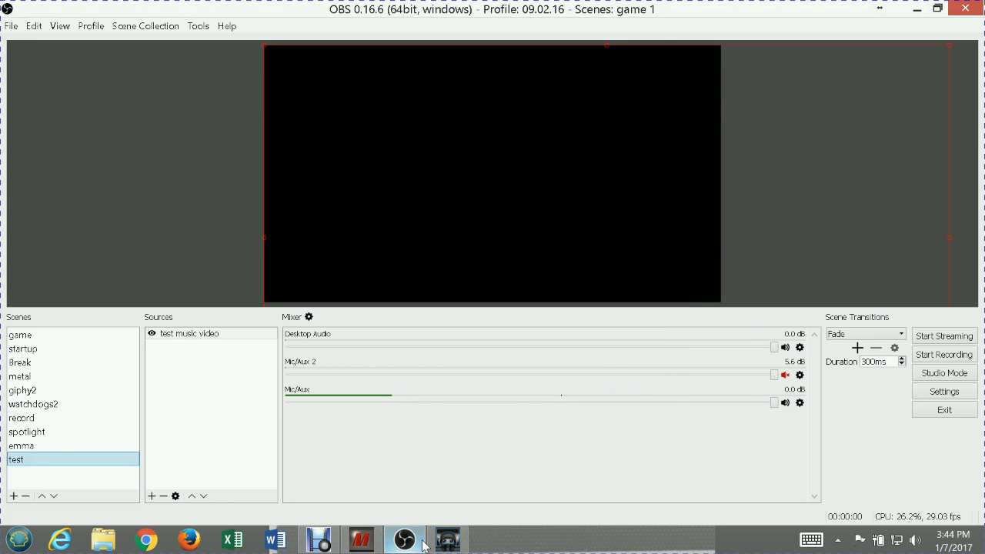
Restore the AnkhBot window and set the test music video source in OBS to capture the [AnkhBotR2.exe] window
{"action": "left_click", "coordinate": [448, 542]}
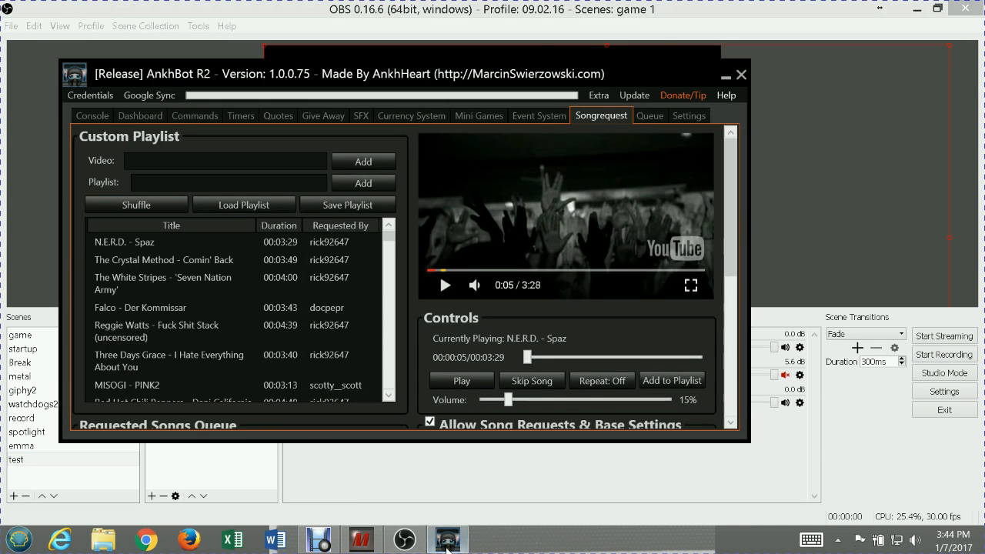
{"action": "mouse_move", "coordinate": [375, 548]}
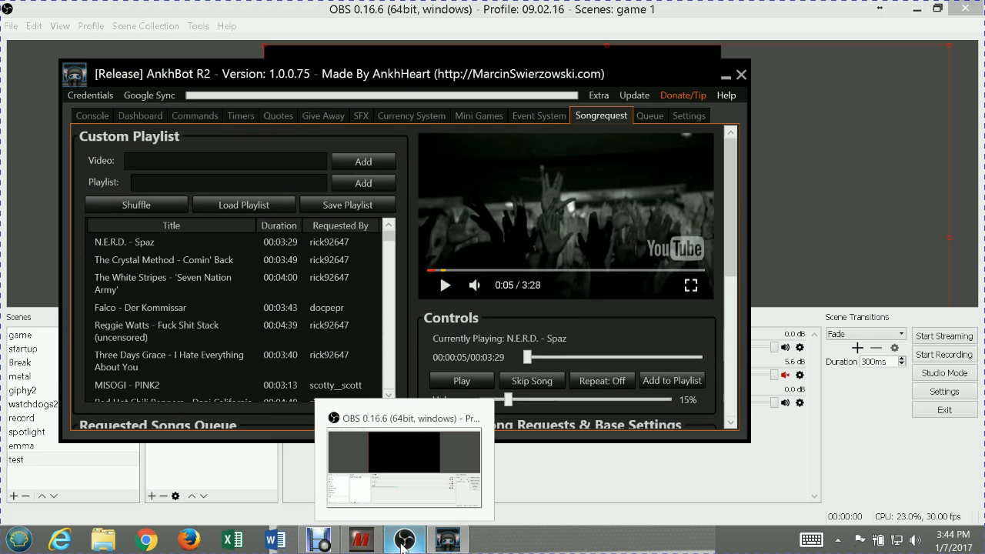
{"action": "left_click", "coordinate": [404, 540]}
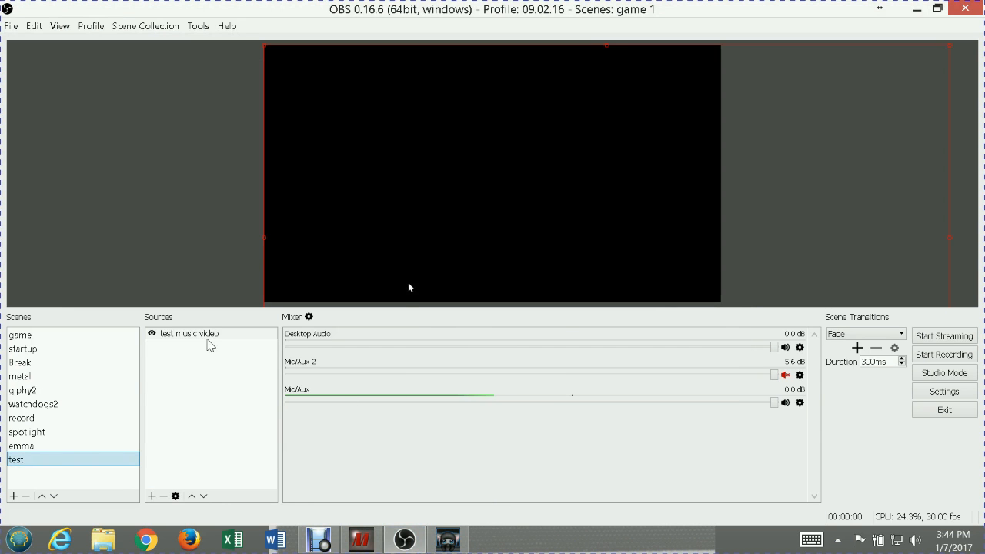
{"action": "double_click", "coordinate": [208, 341]}
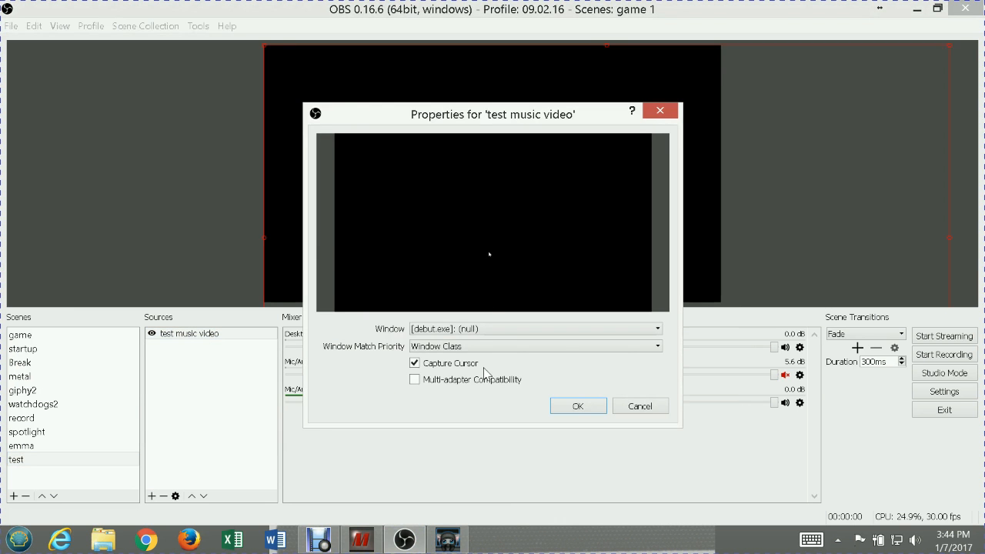
{"action": "left_click", "coordinate": [491, 329]}
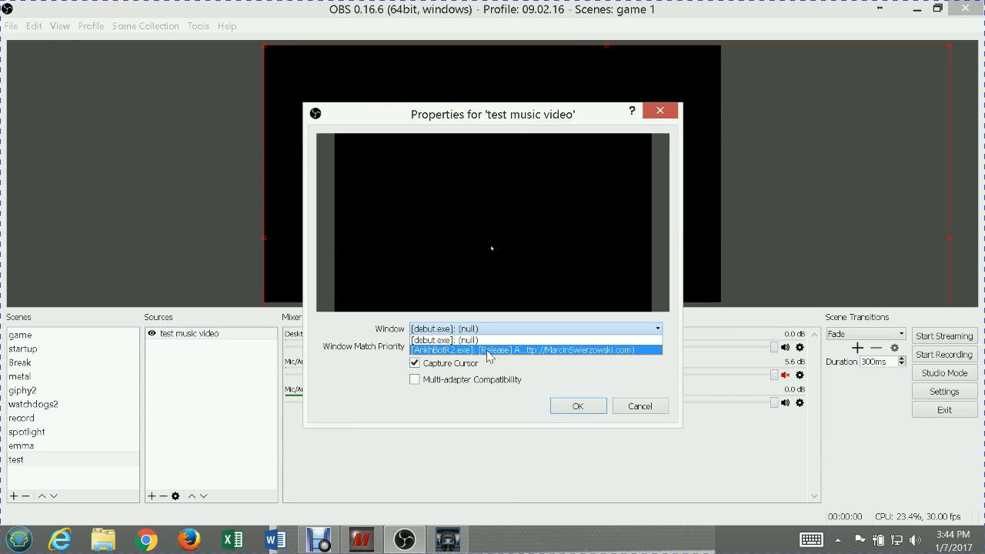
{"action": "left_click", "coordinate": [490, 350]}
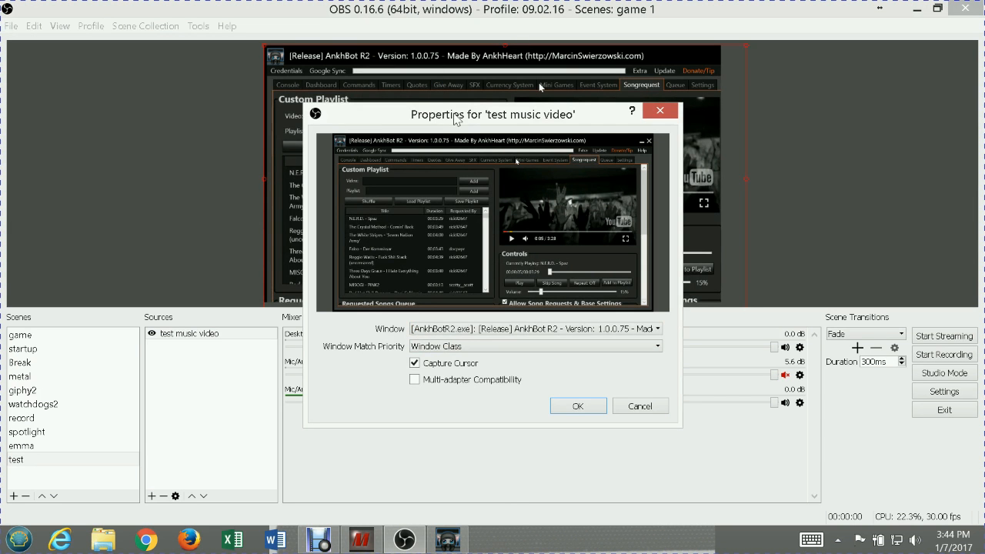
{"action": "left_click_drag", "start_coordinate": [456, 119], "coordinate": [428, 71]}
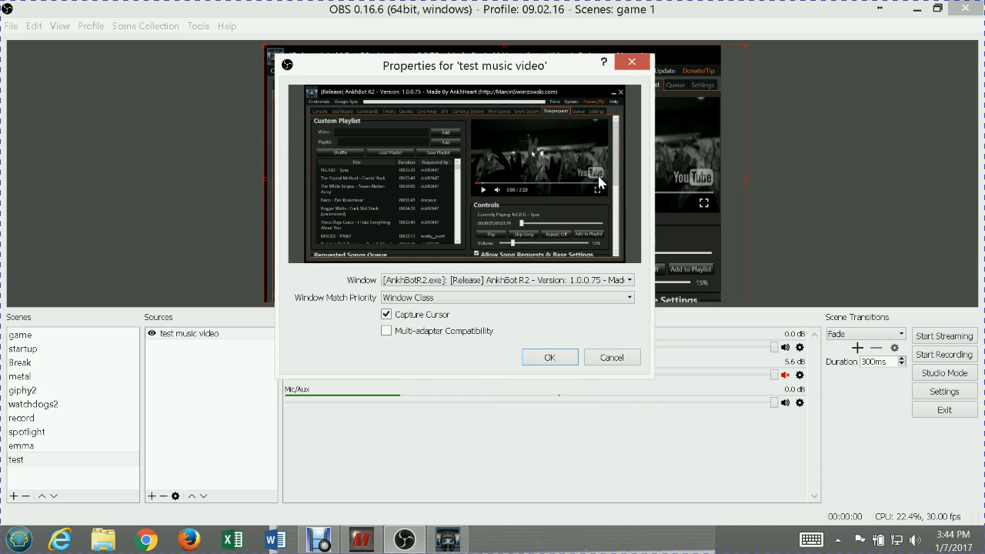
{"action": "left_click", "coordinate": [548, 357]}
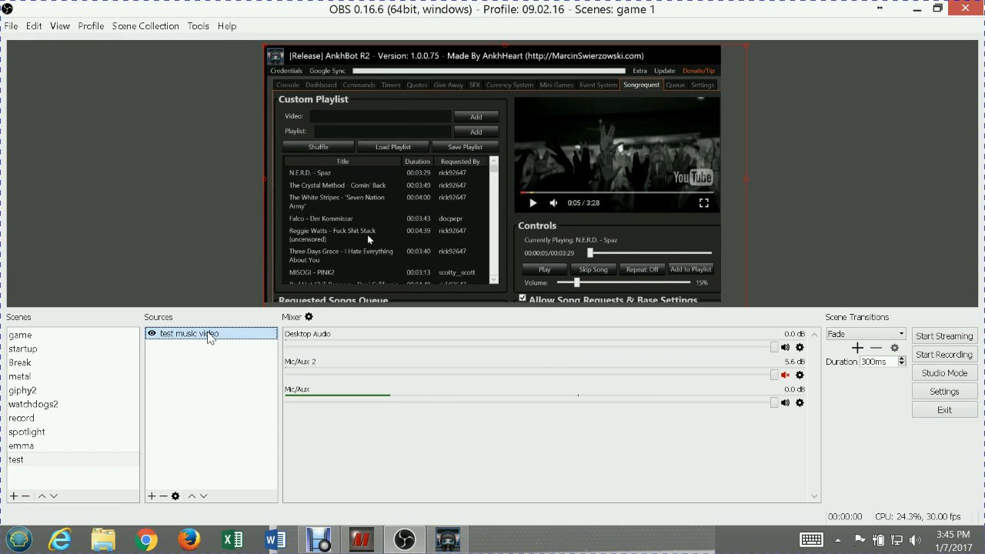
Fit the test music video source to the screen
{"action": "key", "text": "super+c"}
{"action": "left_click", "coordinate": [209, 337]}
{"action": "right_click", "coordinate": [210, 337]}
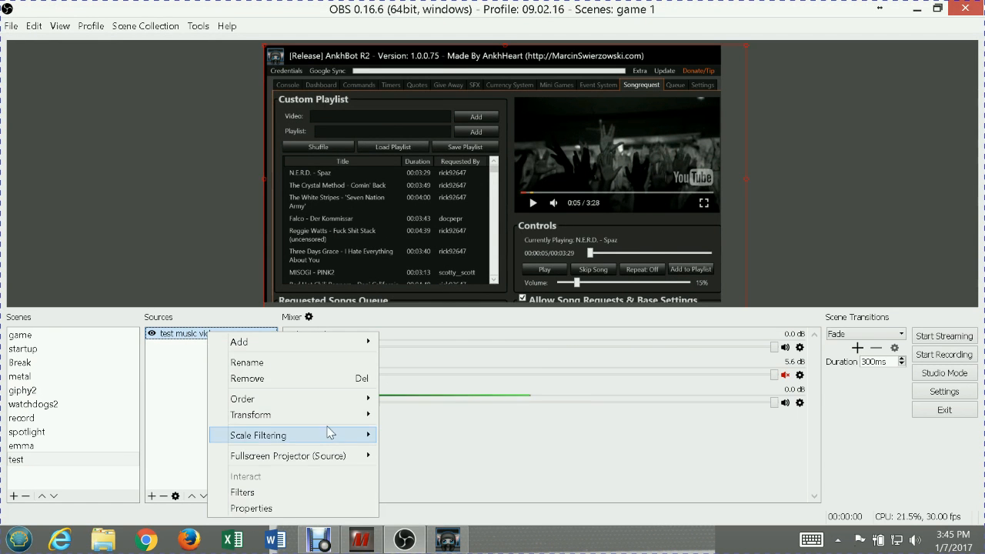
{"action": "mouse_move", "coordinate": [332, 427]}
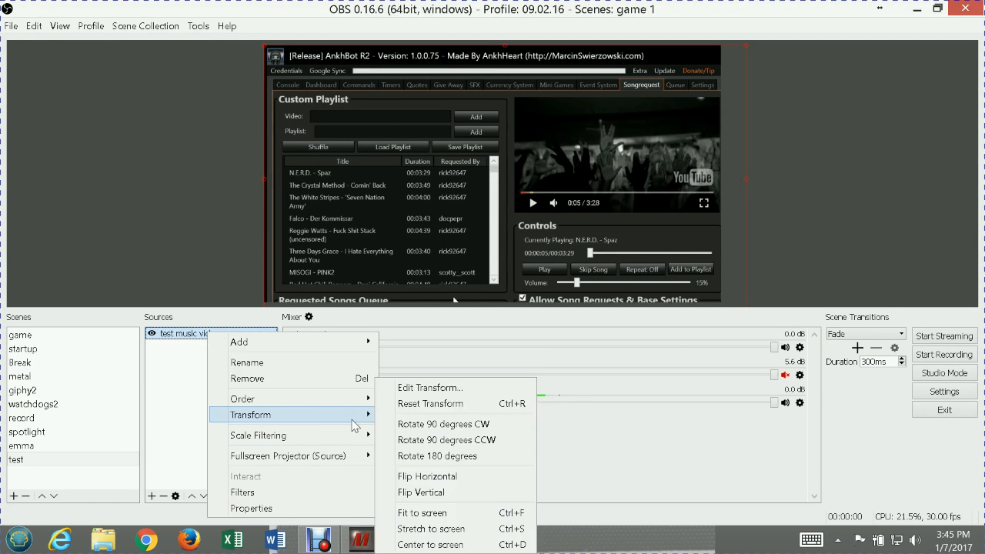
{"action": "left_click", "coordinate": [436, 512]}
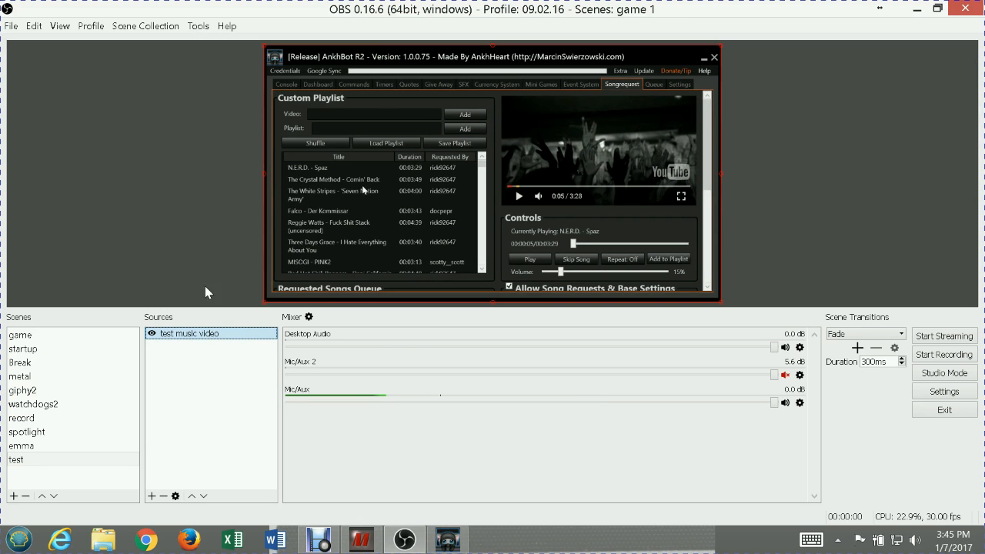
Add a Crop/Pad effect filter with its default name to the test music video source
{"action": "key", "text": "super+c"}
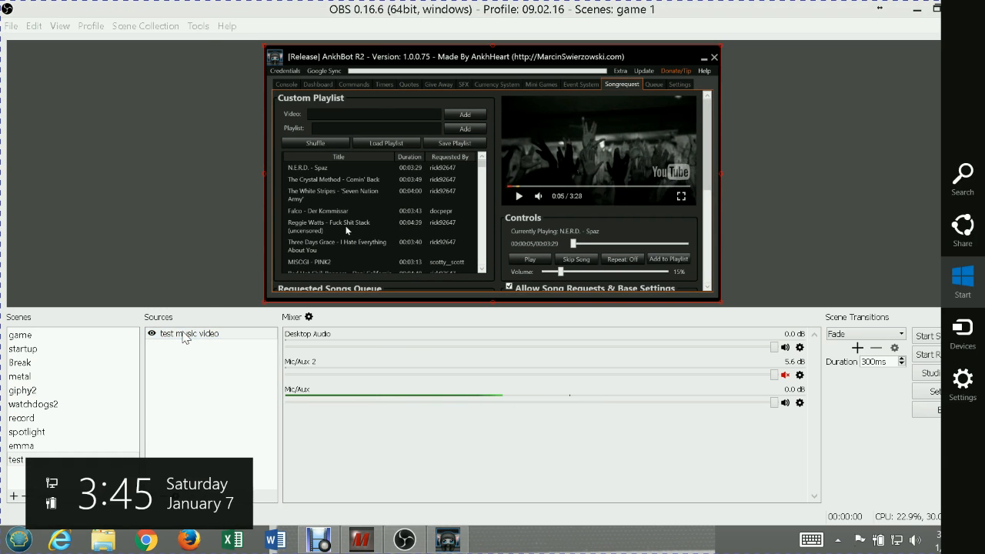
{"action": "left_click", "coordinate": [185, 337]}
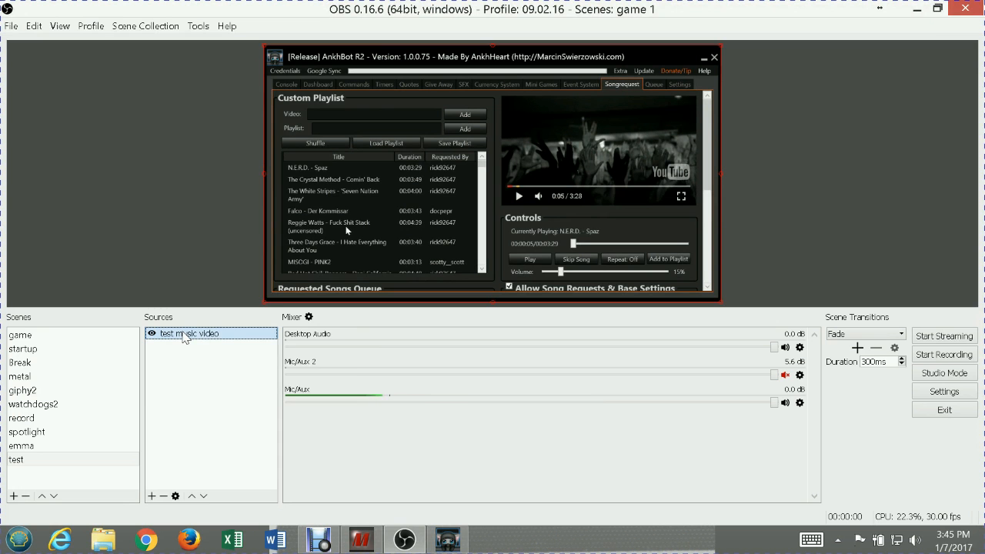
{"action": "right_click", "coordinate": [185, 337]}
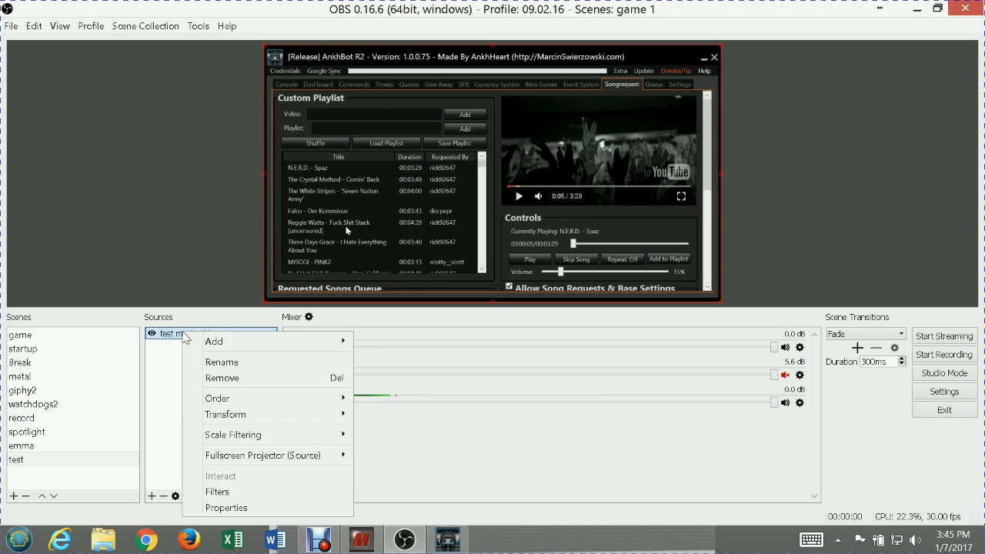
{"action": "left_click", "coordinate": [240, 491]}
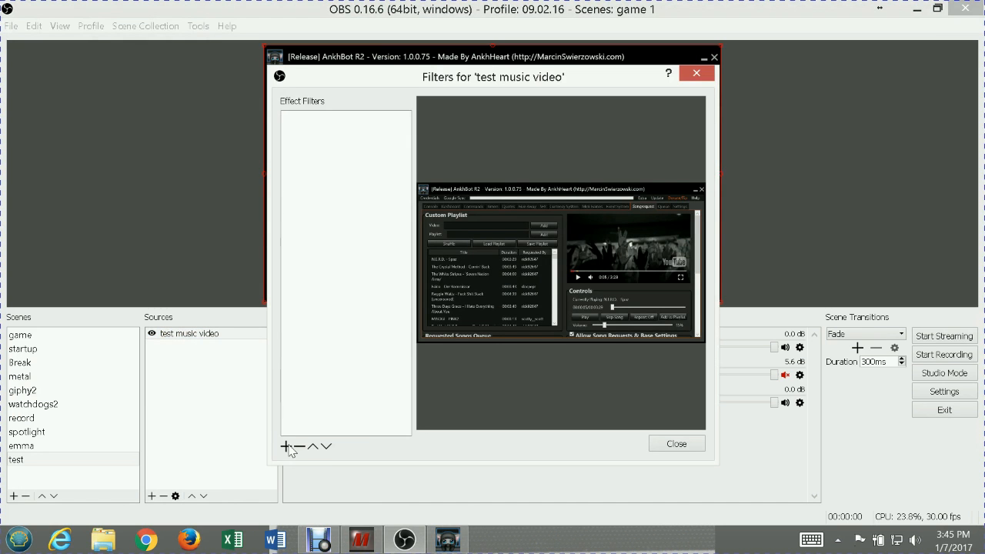
{"action": "left_click", "coordinate": [288, 445]}
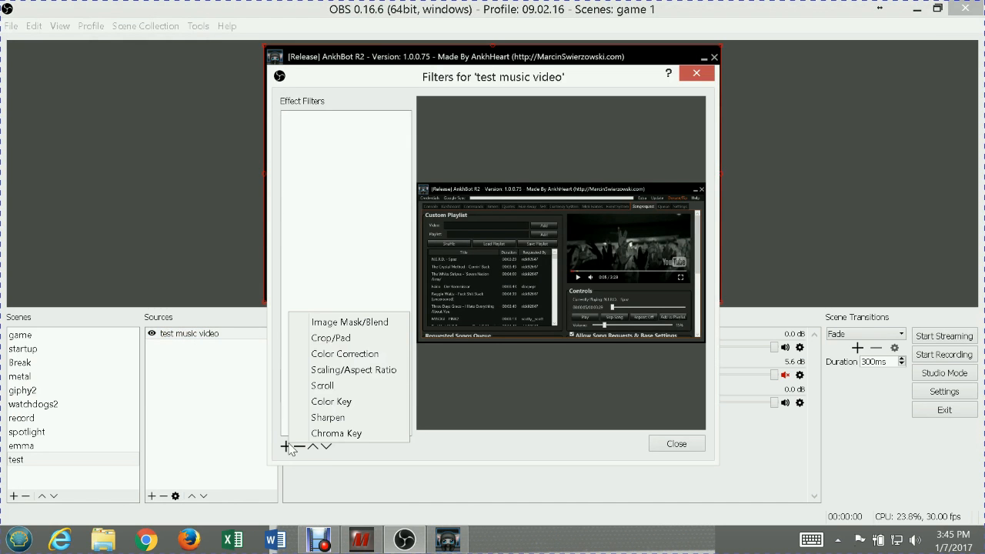
{"action": "left_click", "coordinate": [338, 339]}
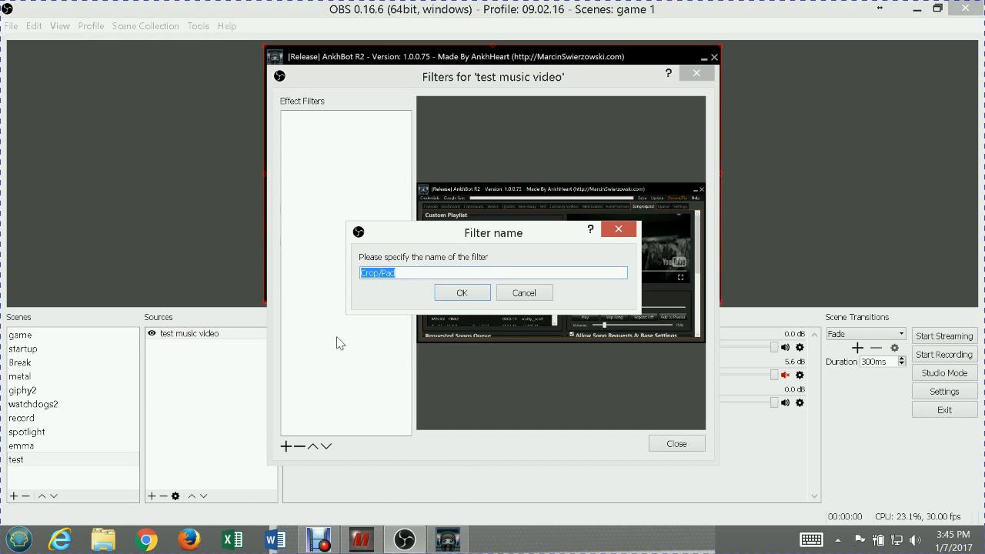
{"action": "left_click", "coordinate": [452, 296]}
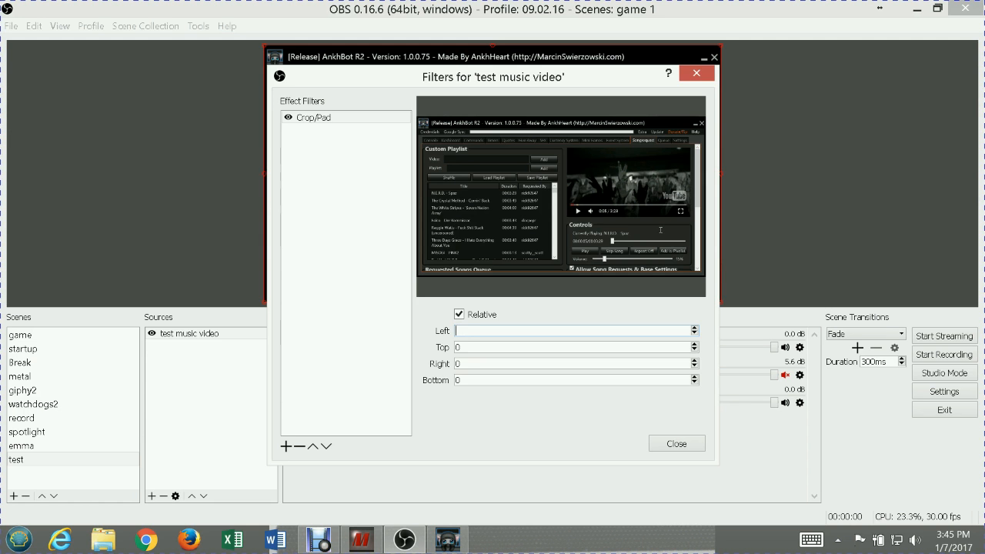
Set the Crop/Pad filter's left crop to 675
{"action": "type", "text": "800"}
{"action": "key", "text": "BackSpace"}
{"action": "key", "text": "BackSpace"}
{"action": "key", "text": "BackSpace"}
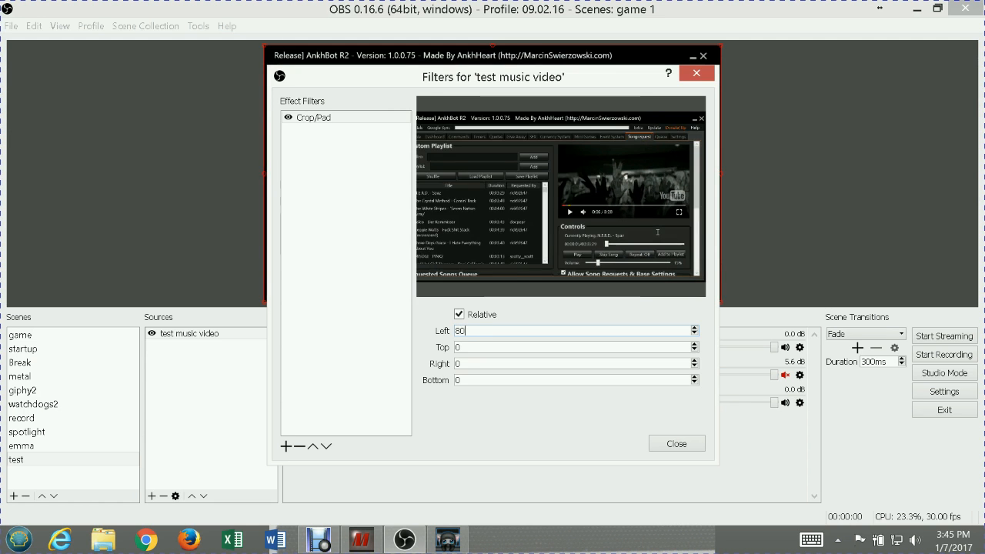
{"action": "type", "text": "700"}
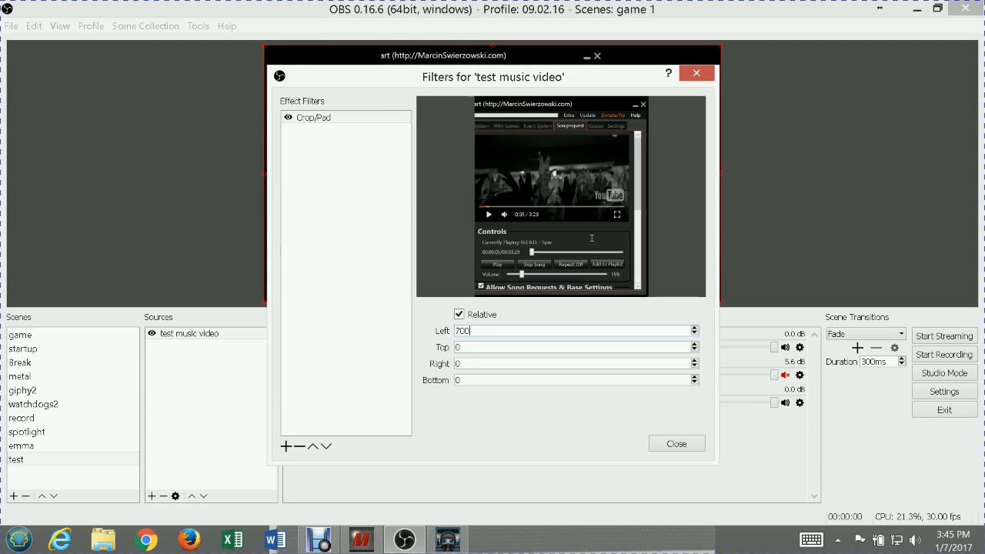
{"action": "key", "text": "BackSpace"}
{"action": "key", "text": "BackSpace"}
{"action": "type", "text": "650"}
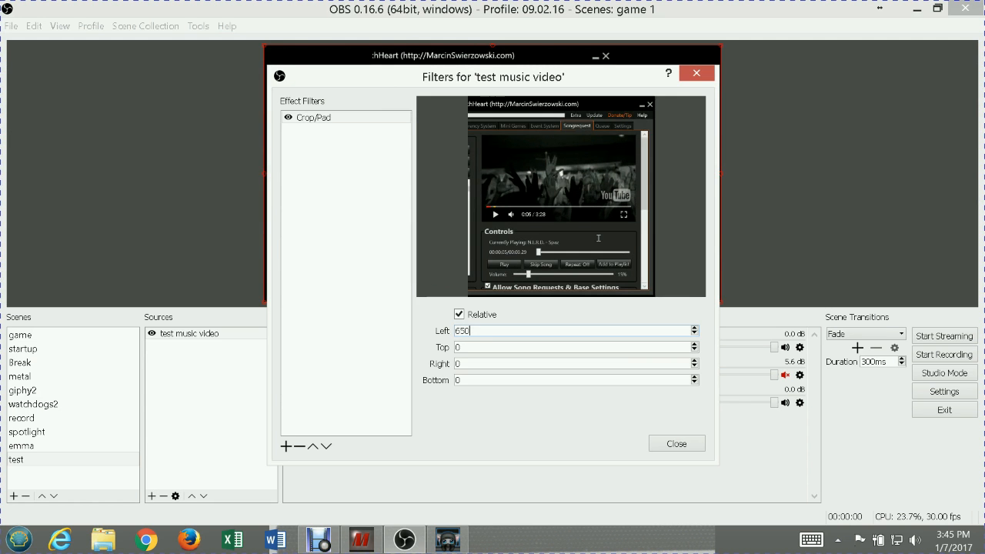
{"action": "key", "text": "BackSpace"}
{"action": "key", "text": "BackSpace"}
{"action": "type", "text": "75"}
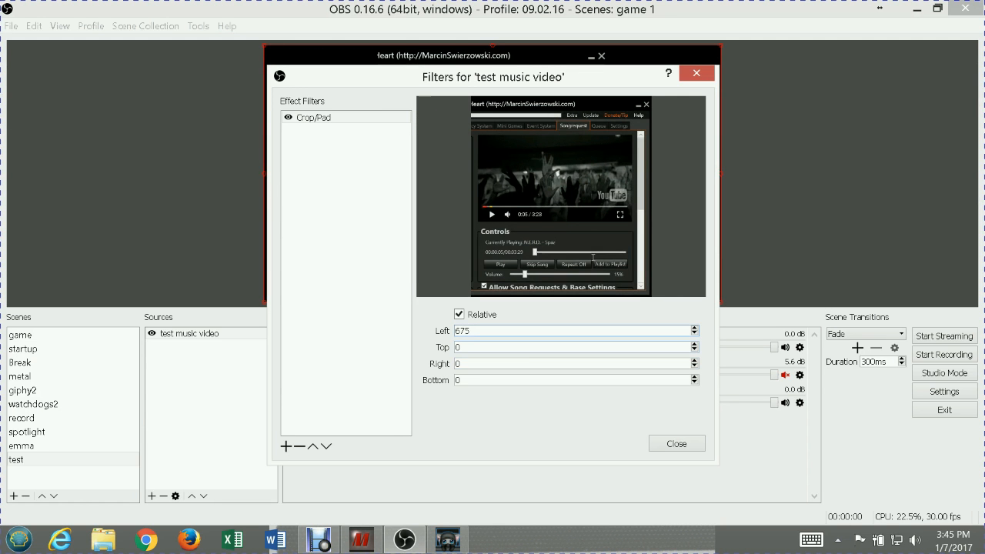
Set the Crop/Pad filter's right crop to 80
{"action": "left_click", "coordinate": [573, 364]}
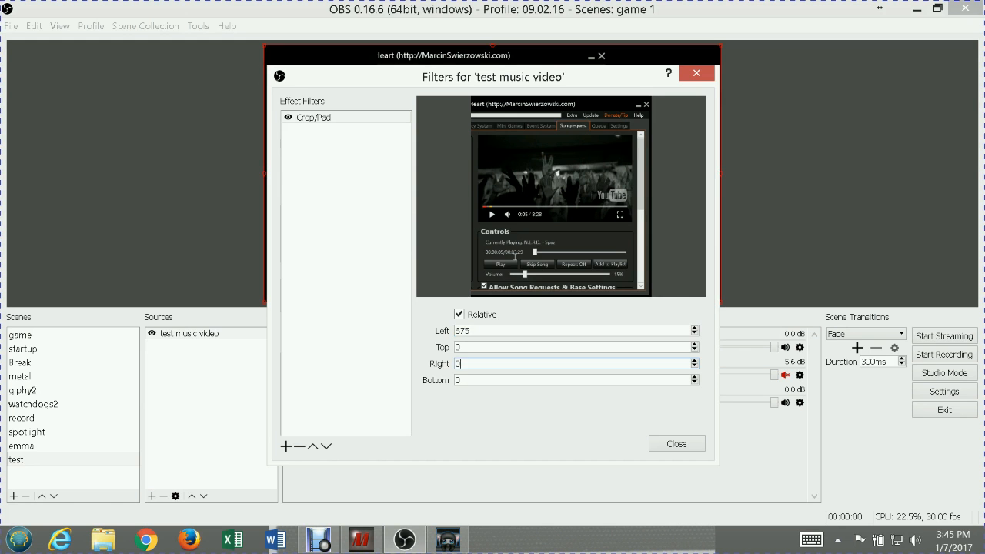
{"action": "type", "text": "1"}
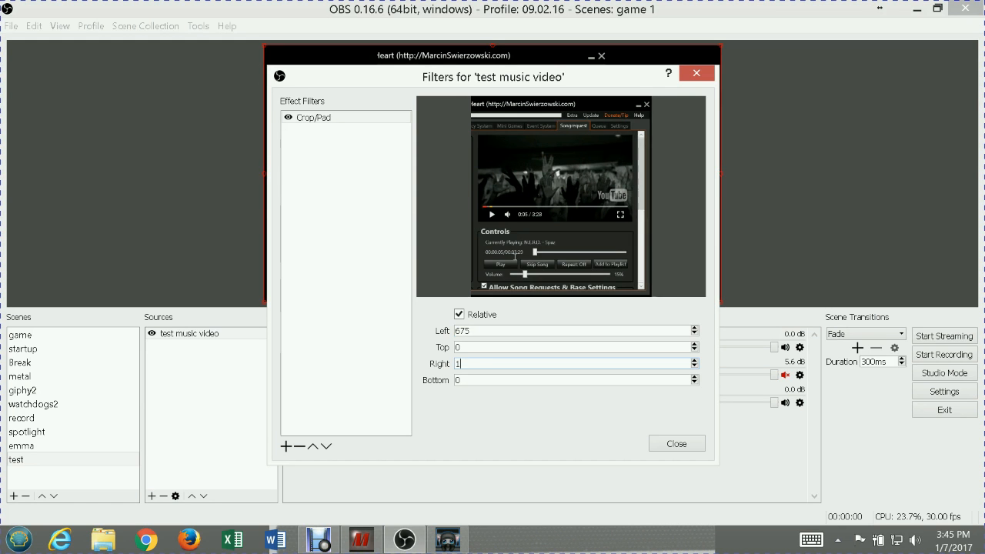
{"action": "type", "text": "00"}
{"action": "key", "text": "BackSpace"}
{"action": "key", "text": "BackSpace"}
{"action": "type", "text": "80"}
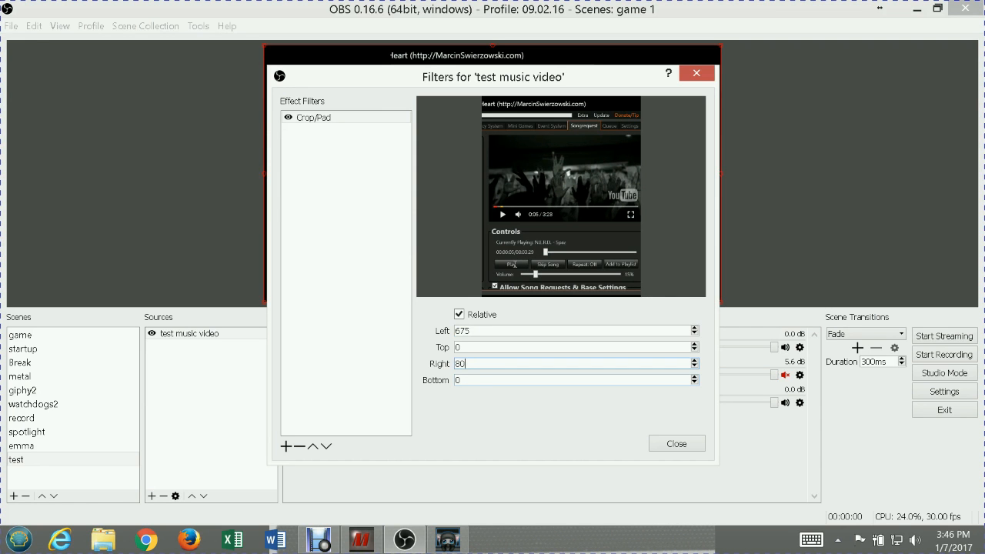
Try top crop values of 180, 175 and 150 in the Crop/Pad filter
{"action": "key", "text": "shift+Tab"}
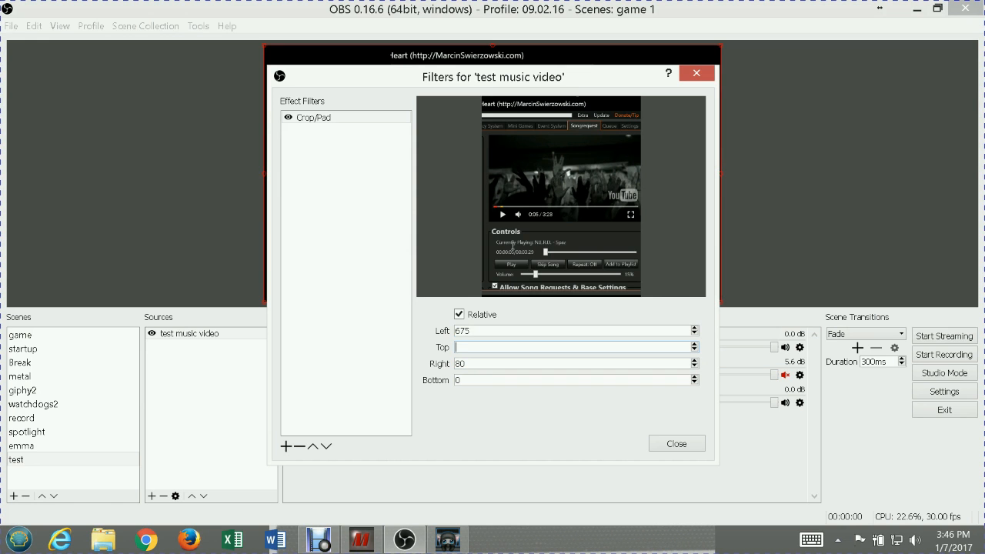
{"action": "type", "text": "3200"}
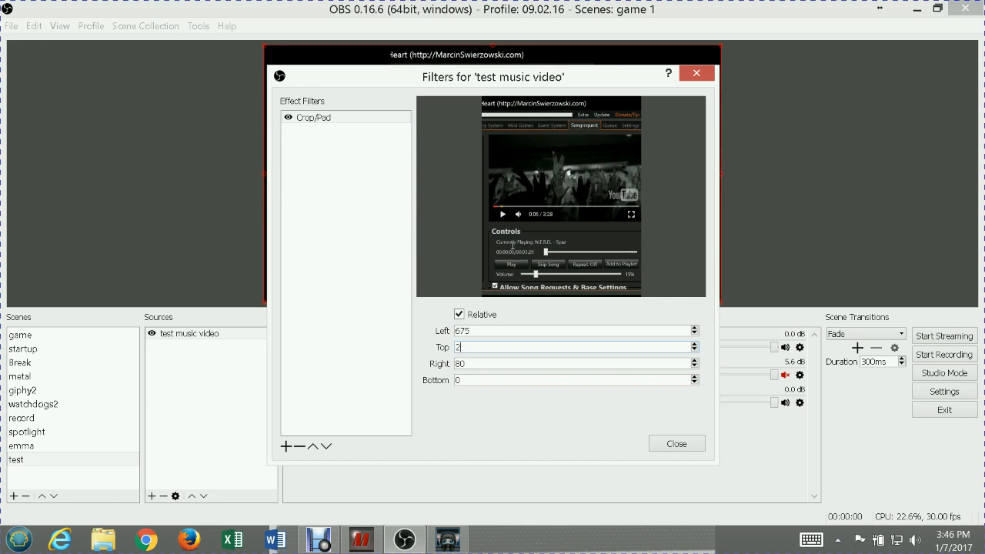
{"action": "key", "text": "BackSpace"}
{"action": "key", "text": "BackSpace"}
{"action": "type", "text": "180"}
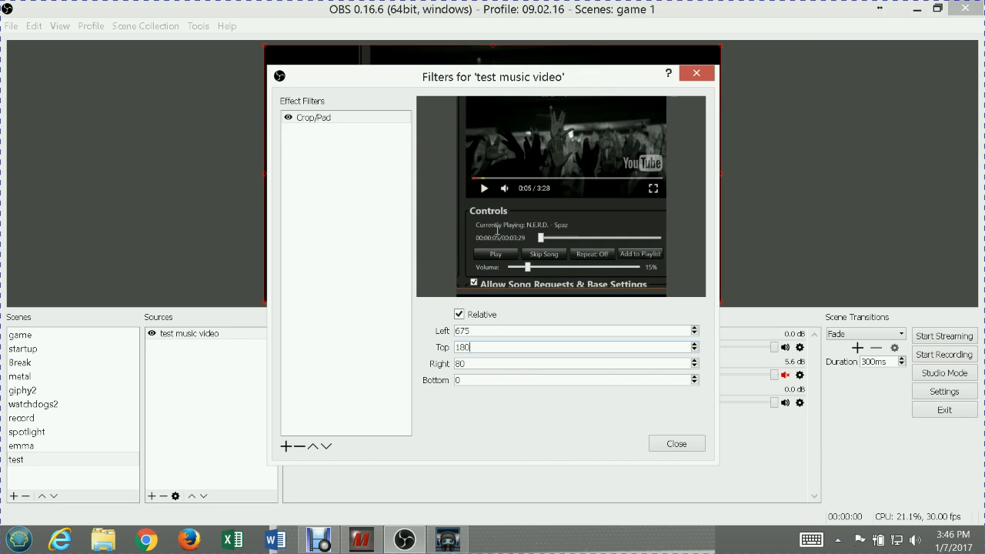
{"action": "key", "text": "BackSpace"}
{"action": "key", "text": "BackSpace"}
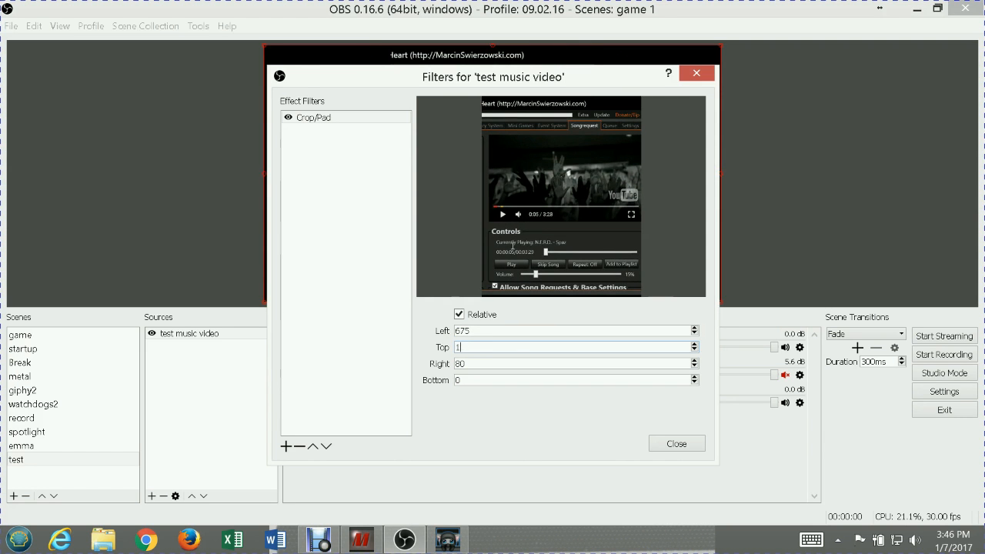
{"action": "type", "text": "75"}
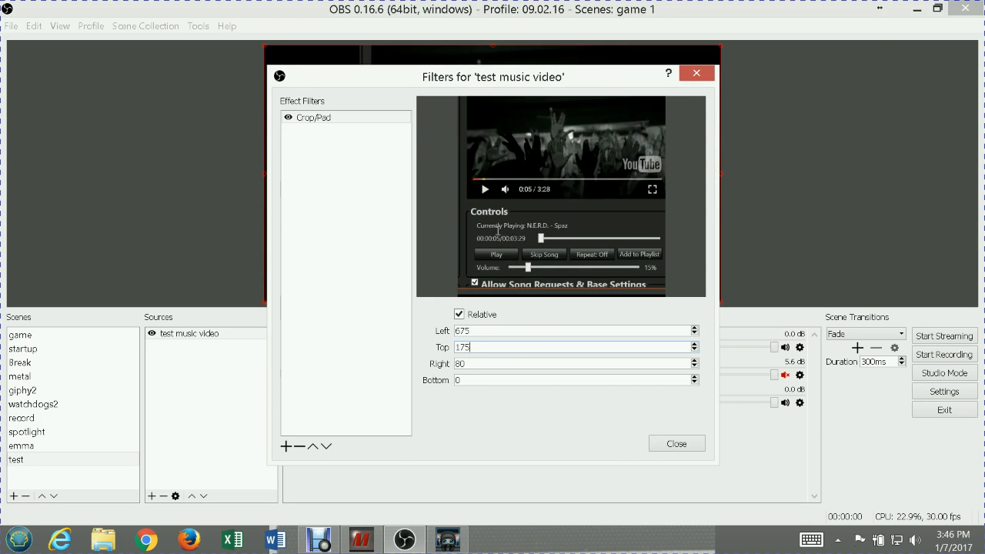
{"action": "key", "text": "BackSpace"}
{"action": "key", "text": "BackSpace"}
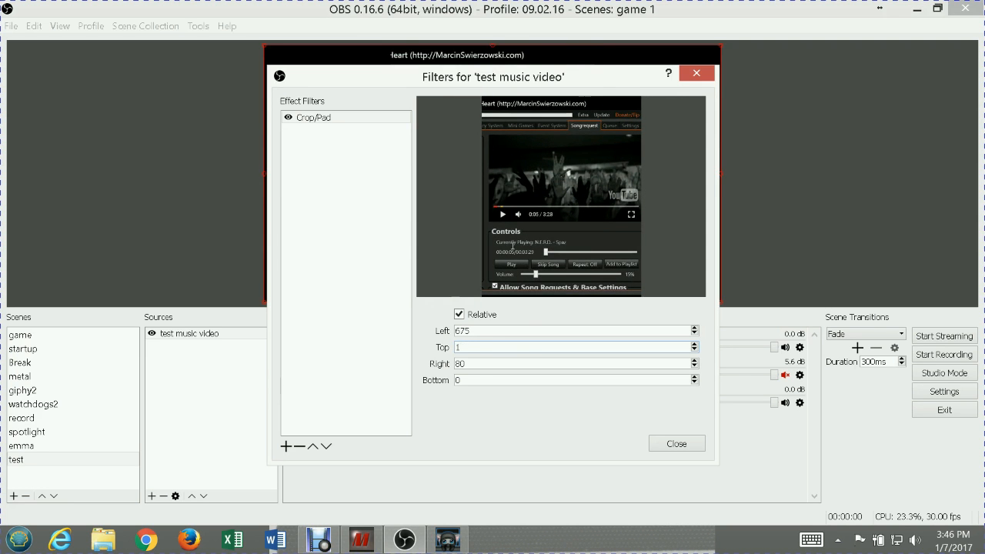
{"action": "type", "text": "50"}
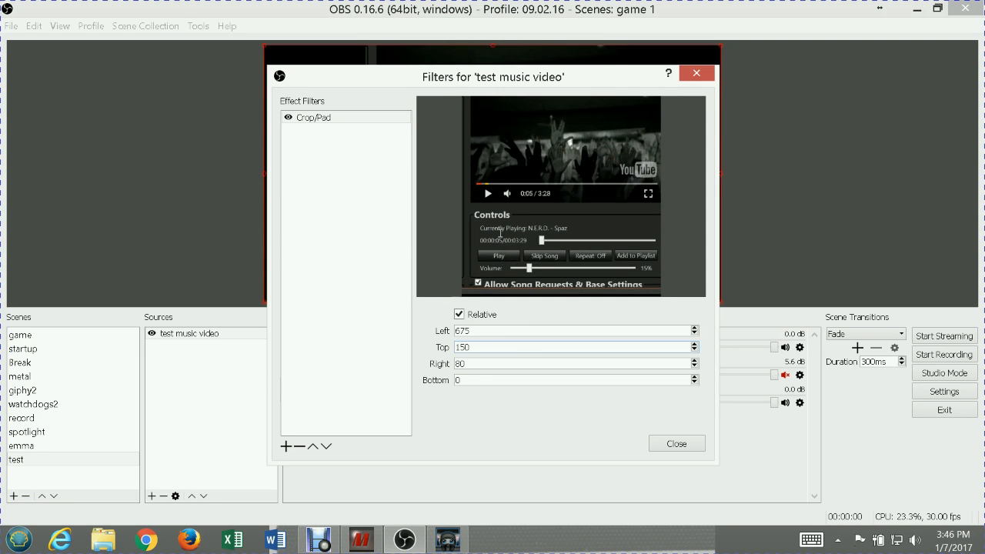
Set the Crop/Pad filter's top crop to 140
{"action": "key", "text": "BackSpace"}
{"action": "key", "text": "BackSpace"}
{"action": "key", "text": "BackSpace"}
{"action": "type", "text": "4"}
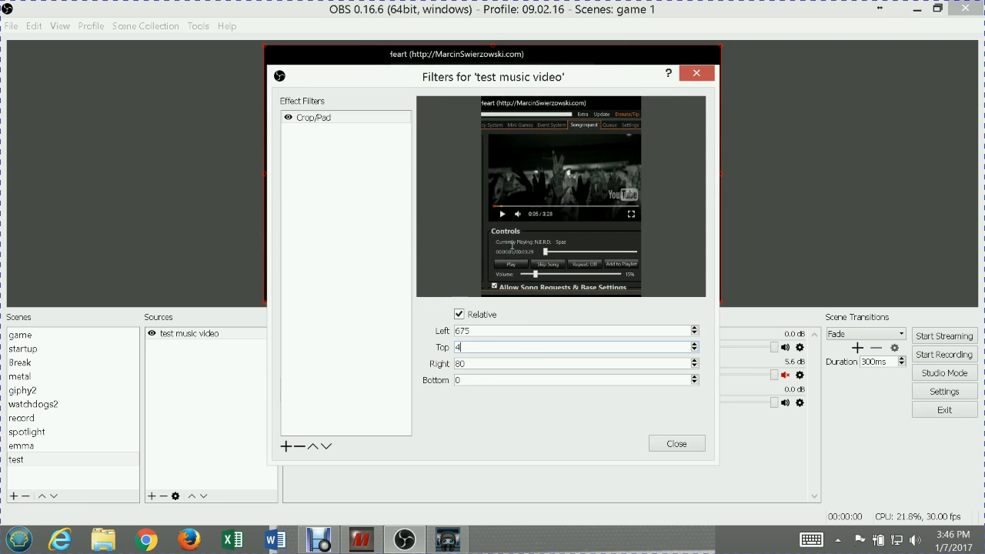
{"action": "type", "text": "1"}
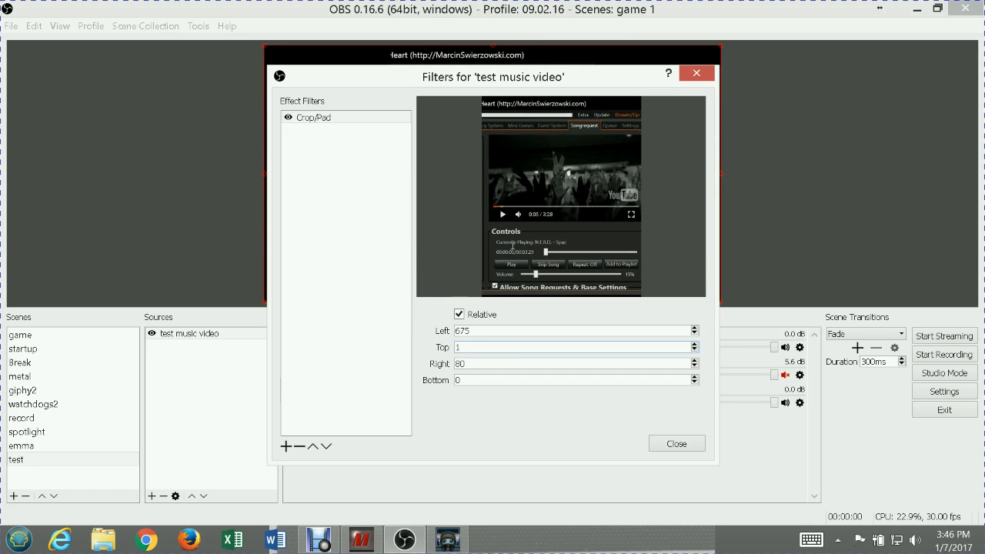
{"action": "type", "text": "40"}
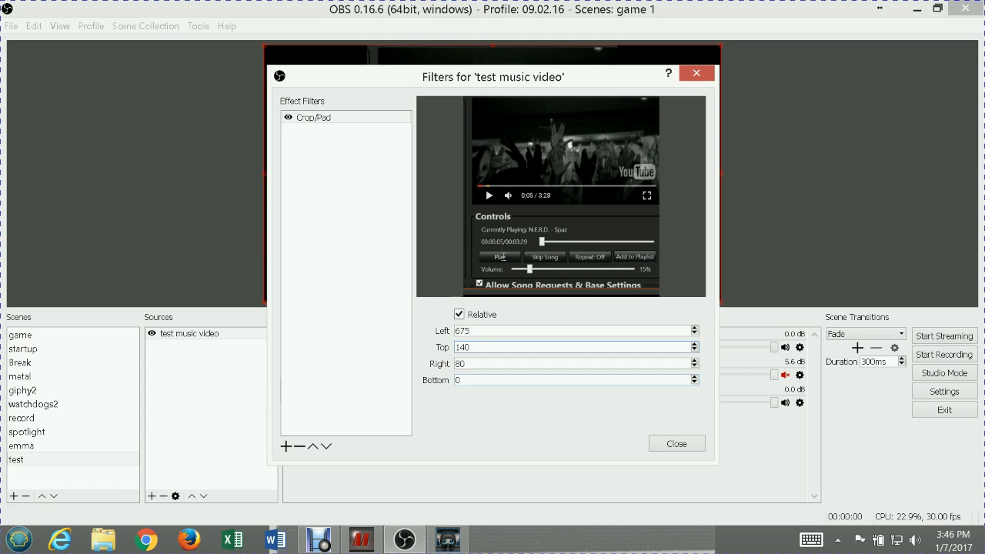
Try bottom crop values of 500, 300, 250 and 226 in the Crop/Pad filter
{"action": "left_click", "coordinate": [493, 380]}
{"action": "type", "text": "500"}
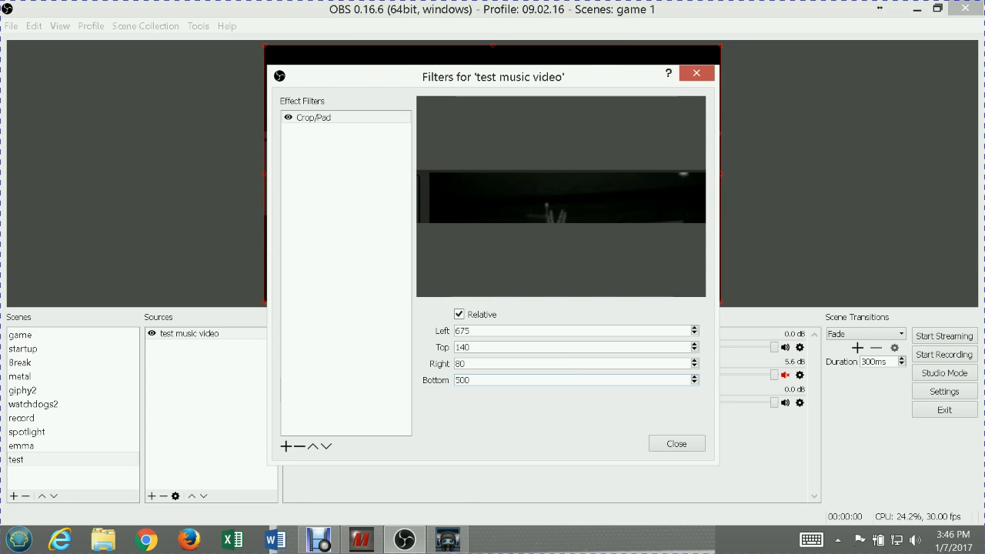
{"action": "key", "text": "BackSpace"}
{"action": "key", "text": "BackSpace"}
{"action": "type", "text": "200"}
{"action": "key", "text": "BackSpace"}
{"action": "key", "text": "BackSpace"}
{"action": "key", "text": "BackSpace"}
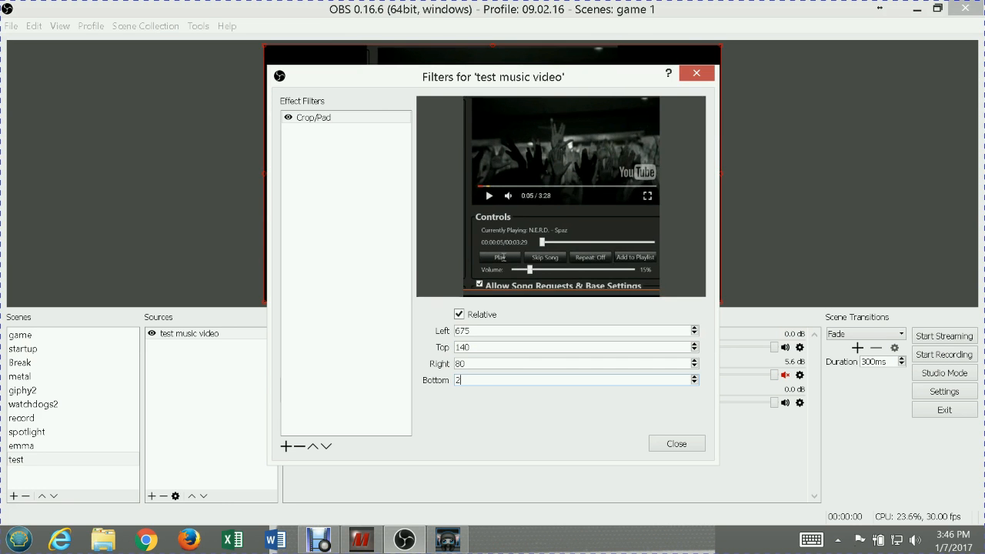
{"action": "type", "text": "300"}
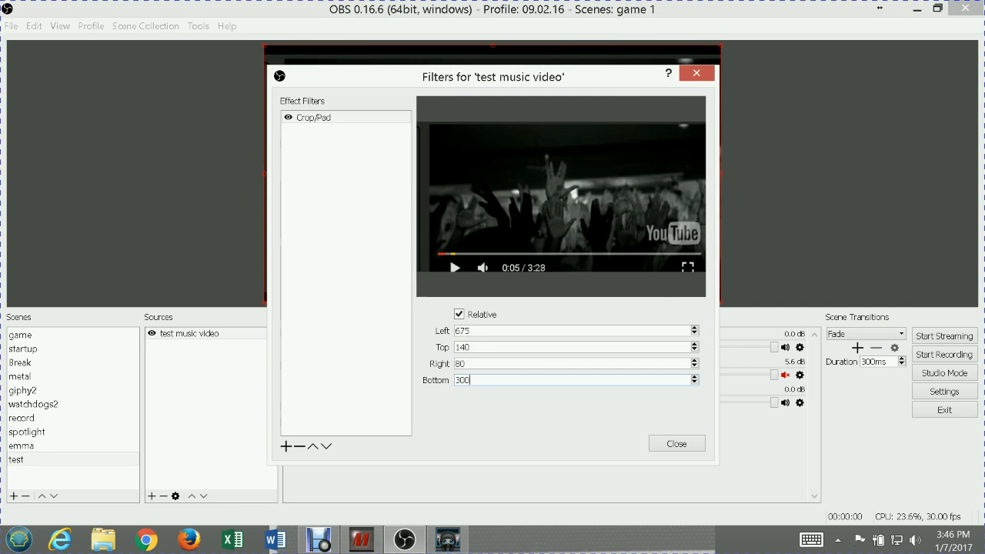
{"action": "key", "text": "BackSpace"}
{"action": "key", "text": "BackSpace"}
{"action": "type", "text": "25"}
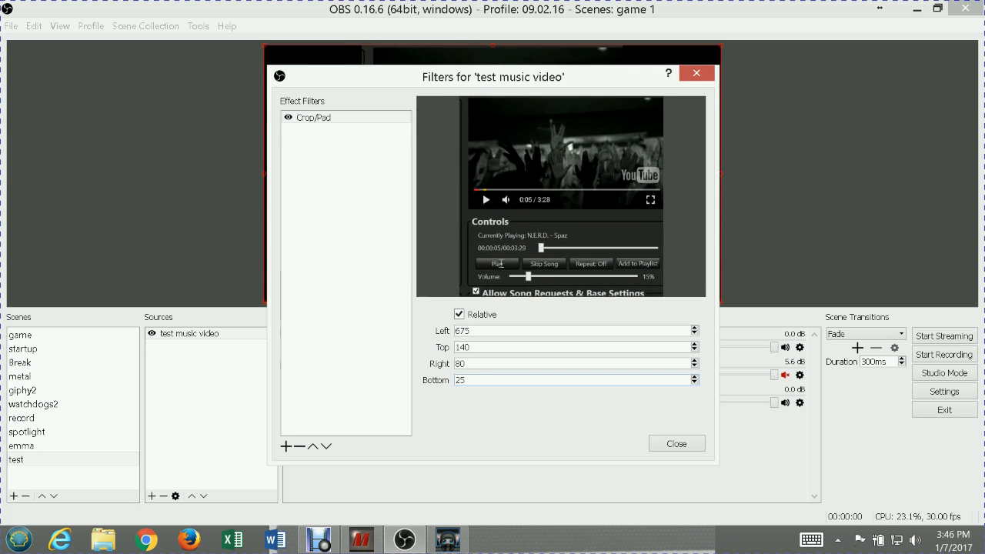
{"action": "type", "text": "0"}
{"action": "key", "text": "BackSpace"}
{"action": "key", "text": "BackSpace"}
{"action": "type", "text": "26"}
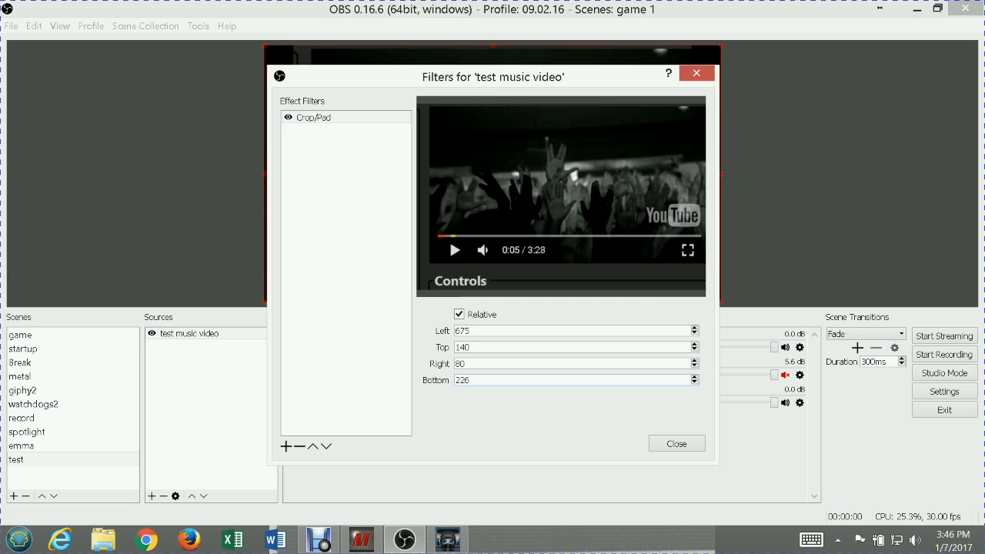
Set the Crop/Pad filter's bottom crop to 260 and close the source's filter settings
{"action": "key", "text": "BackSpace"}
{"action": "key", "text": "BackSpace"}
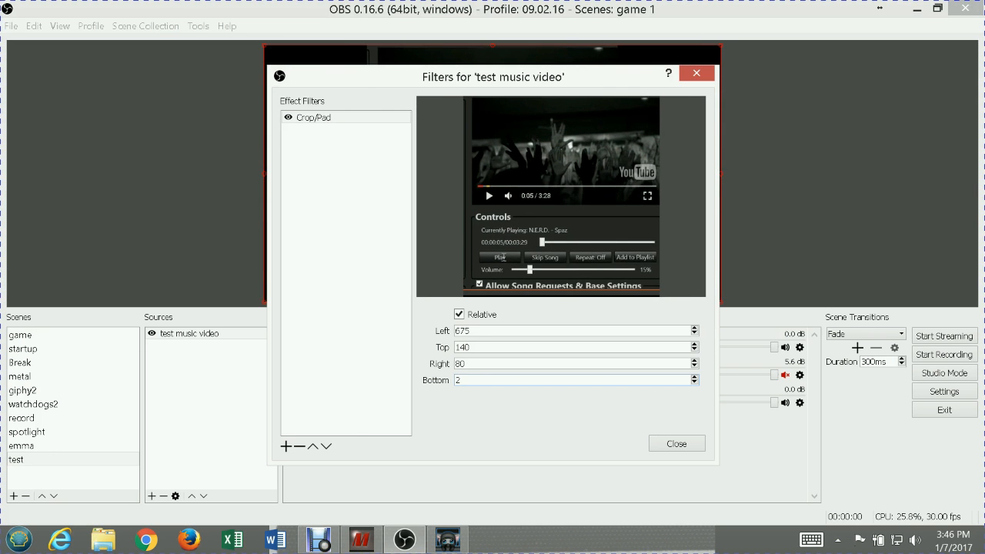
{"action": "type", "text": "60"}
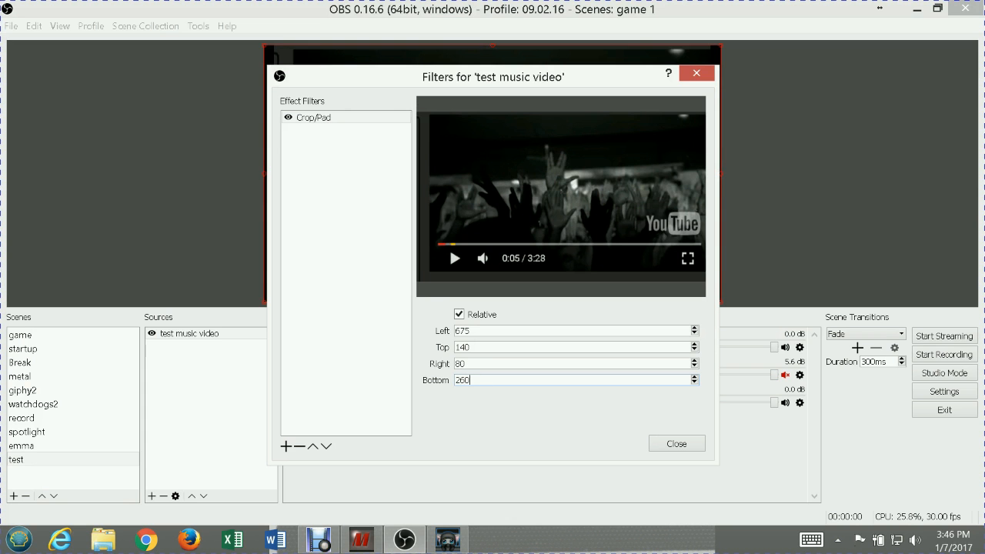
{"action": "left_click", "coordinate": [671, 454]}
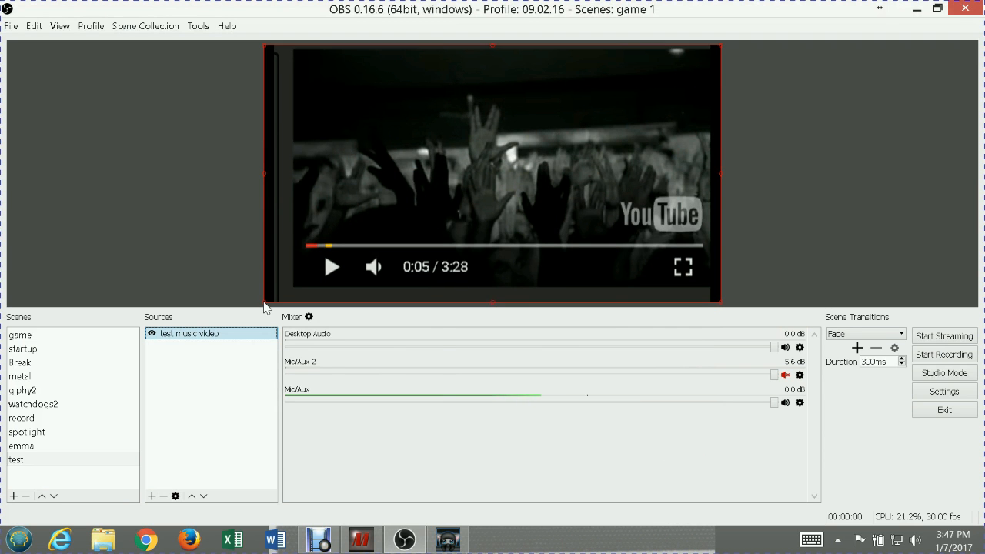
Shrink the test music video source to about a quarter of the canvas width, anchored in the canvas's upper-right corner
{"action": "left_click_drag", "start_coordinate": [264, 305], "coordinate": [598, 115]}
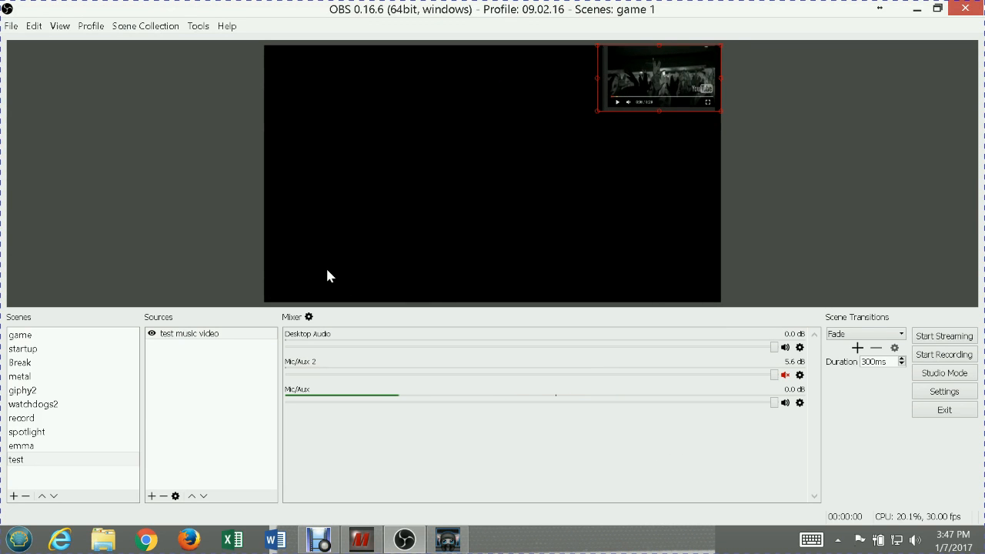
Add the existing image source background1 to the test scene, keeping it visible
{"action": "left_click", "coordinate": [152, 495]}
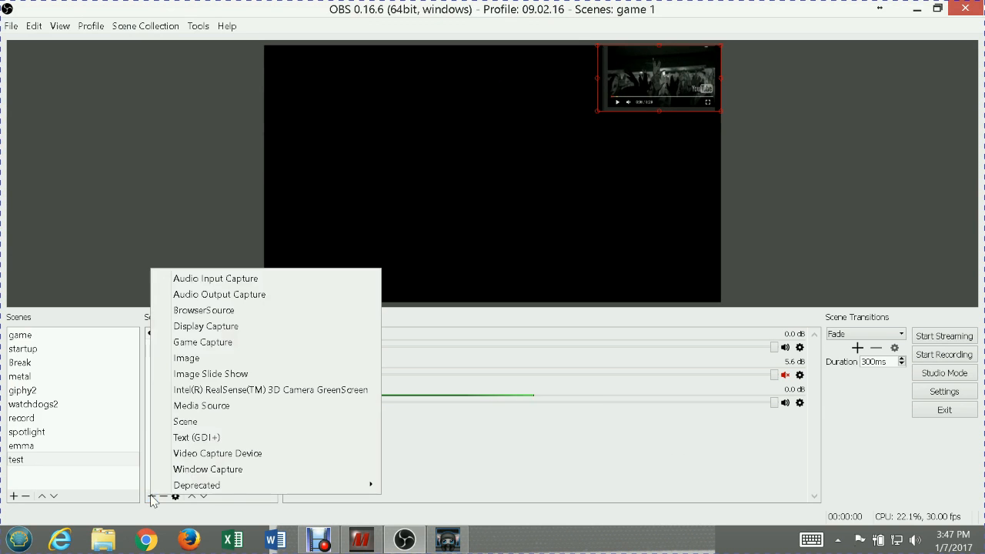
{"action": "left_click", "coordinate": [194, 358]}
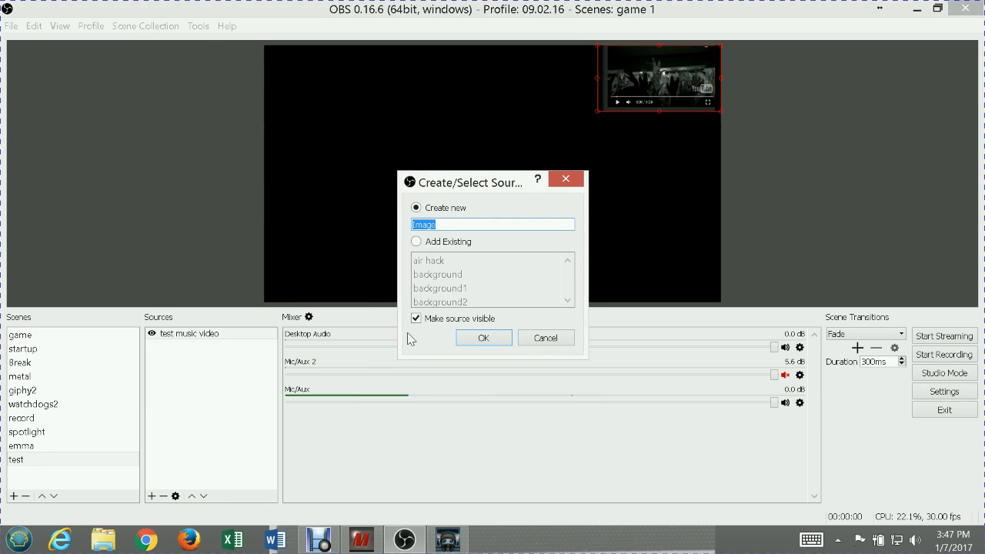
{"action": "left_click", "coordinate": [422, 243]}
{"action": "mouse_move", "coordinate": [568, 274]}
{"action": "left_mouse_down"}
{"action": "mouse_move", "coordinate": [569, 296]}
{"action": "mouse_move", "coordinate": [567, 273]}
{"action": "left_mouse_up"}
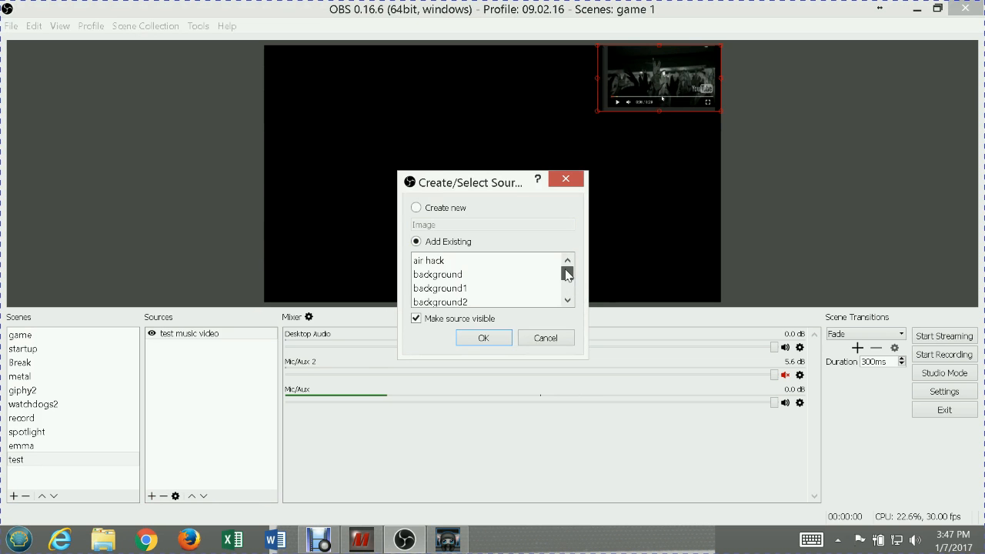
{"action": "left_click", "coordinate": [441, 288]}
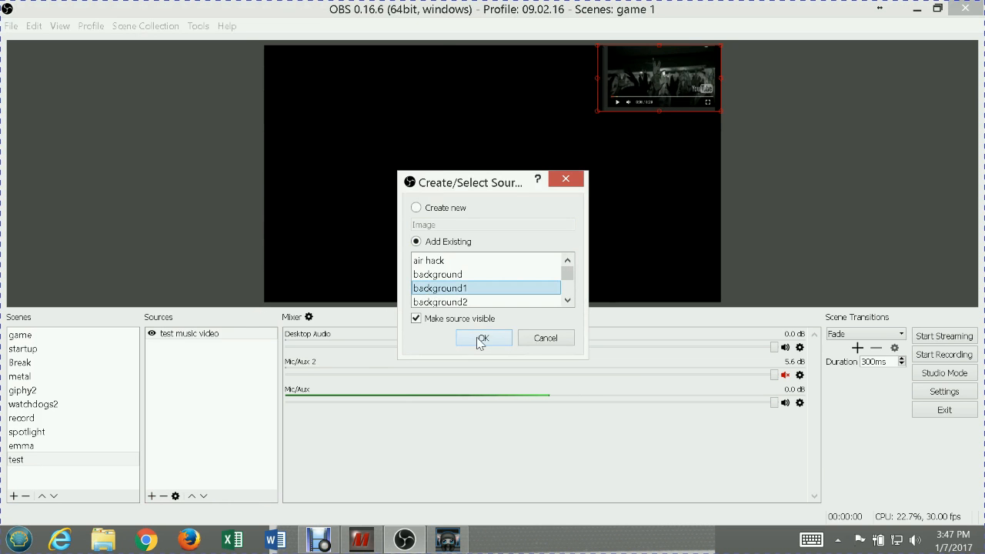
{"action": "left_click", "coordinate": [479, 339]}
Reposition and enlarge the background1 image so it covers the whole canvas, overhanging its side edges
{"action": "left_click_drag", "start_coordinate": [442, 225], "coordinate": [577, 260]}
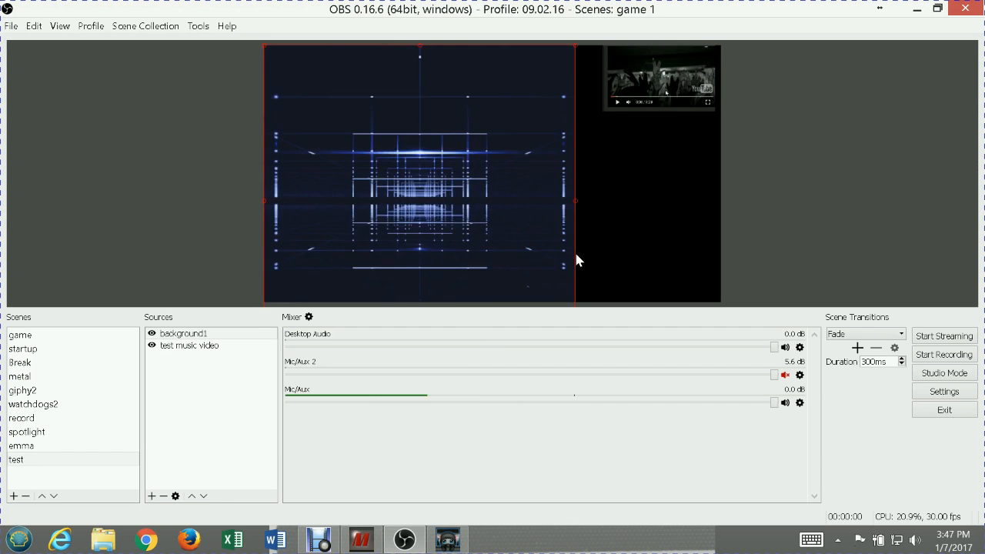
{"action": "left_click_drag", "start_coordinate": [358, 159], "coordinate": [327, 93]}
{"action": "left_click_drag", "start_coordinate": [543, 292], "coordinate": [726, 311]}
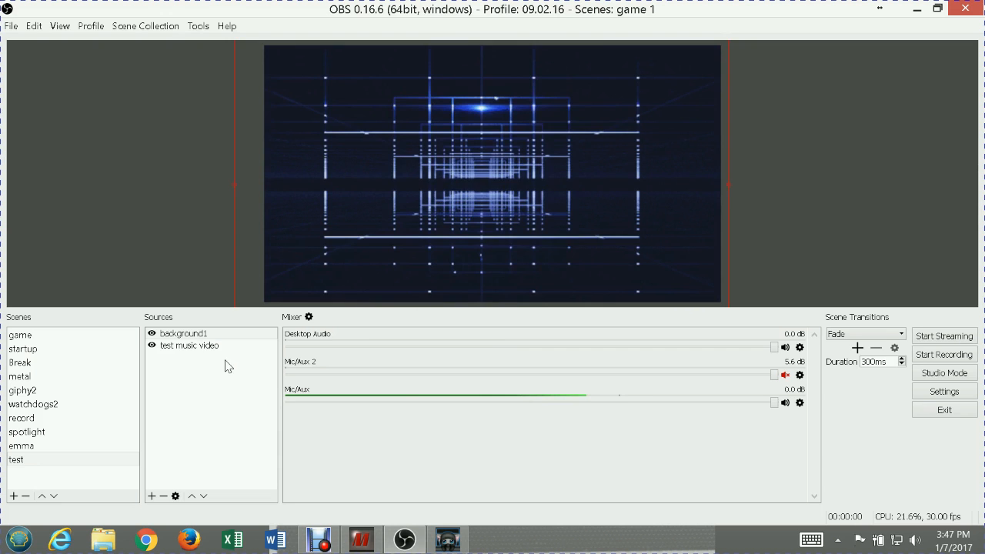
Move the test music video source above background1 in the source order, and hide it
{"action": "left_click", "coordinate": [204, 350]}
{"action": "left_click", "coordinate": [199, 350]}
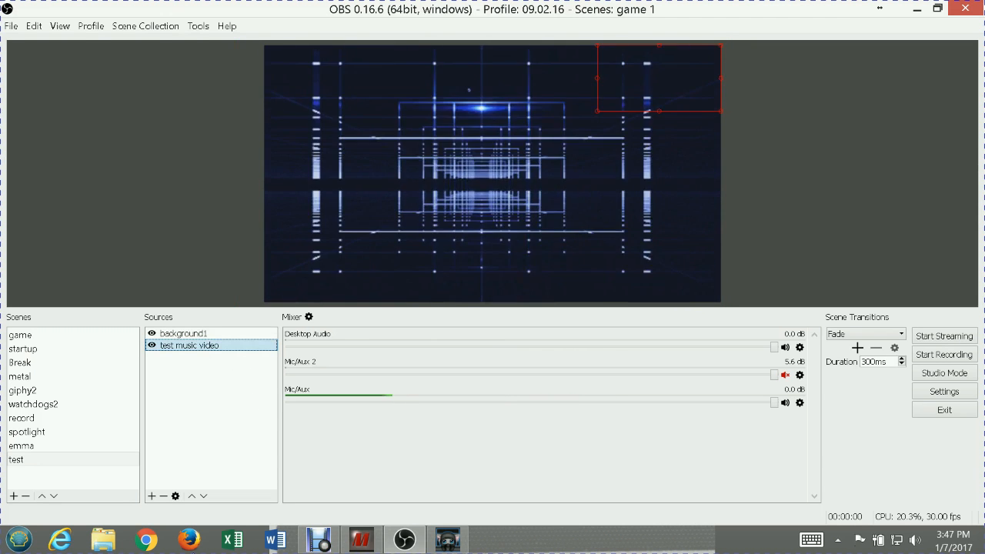
{"action": "left_click", "coordinate": [191, 496]}
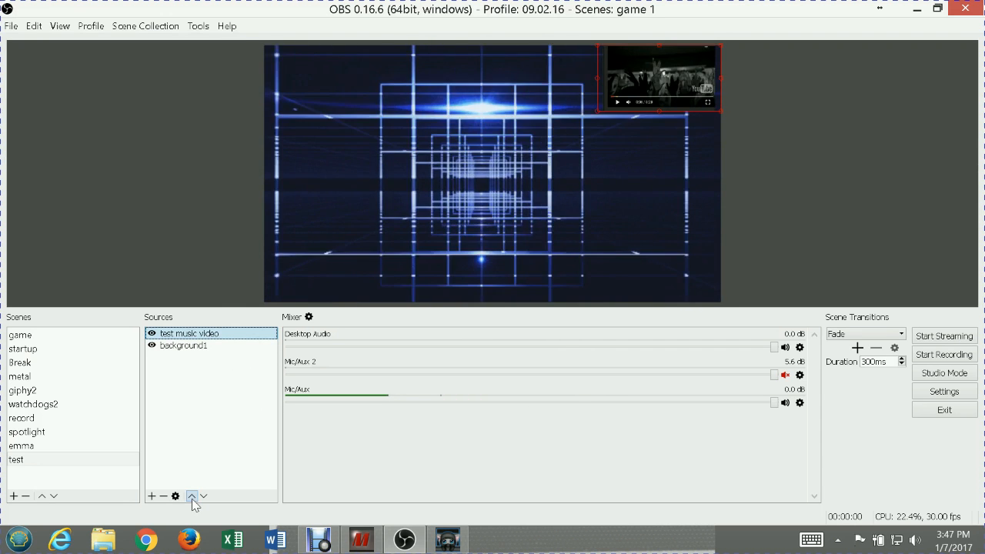
{"action": "mouse_move", "coordinate": [422, 540]}
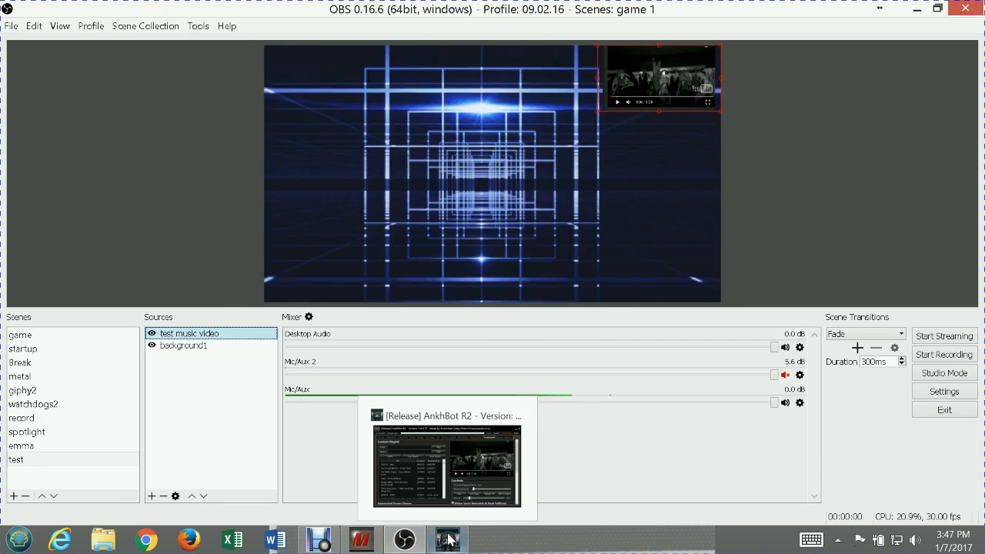
{"action": "left_click", "coordinate": [152, 334]}
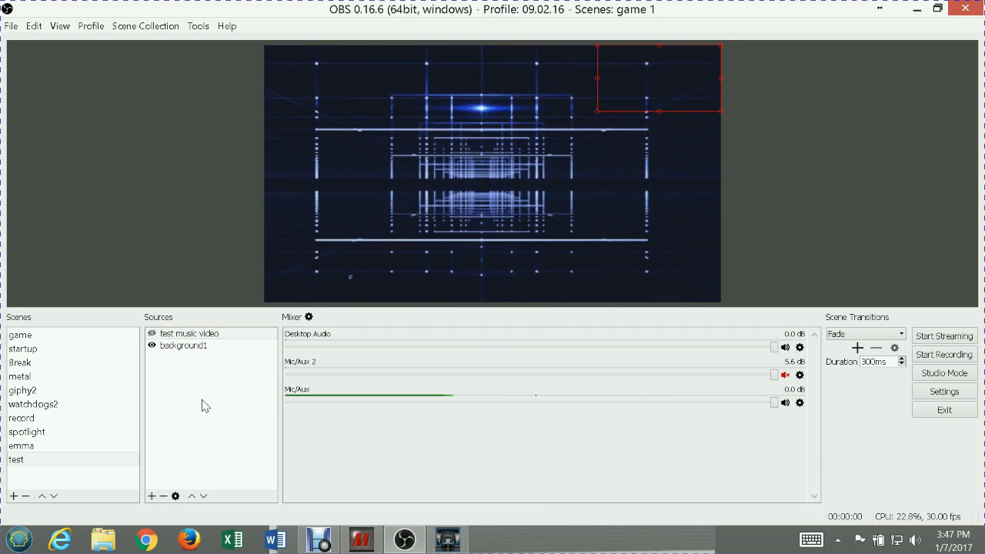
Switch to Firefox and search YouTube for "ac dc"
{"action": "left_click", "coordinate": [187, 541]}
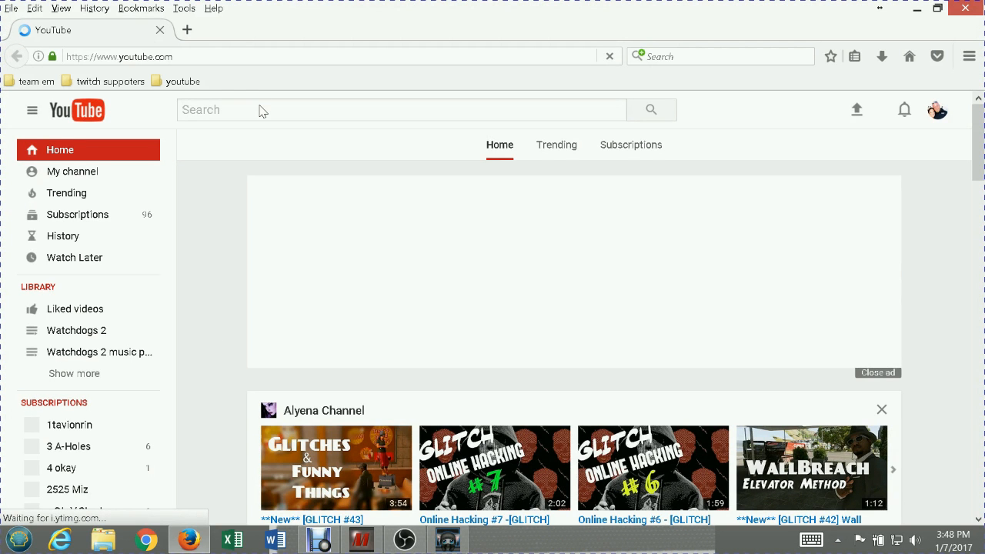
{"action": "type", "text": "ac dc"}
{"action": "key", "text": "Return"}
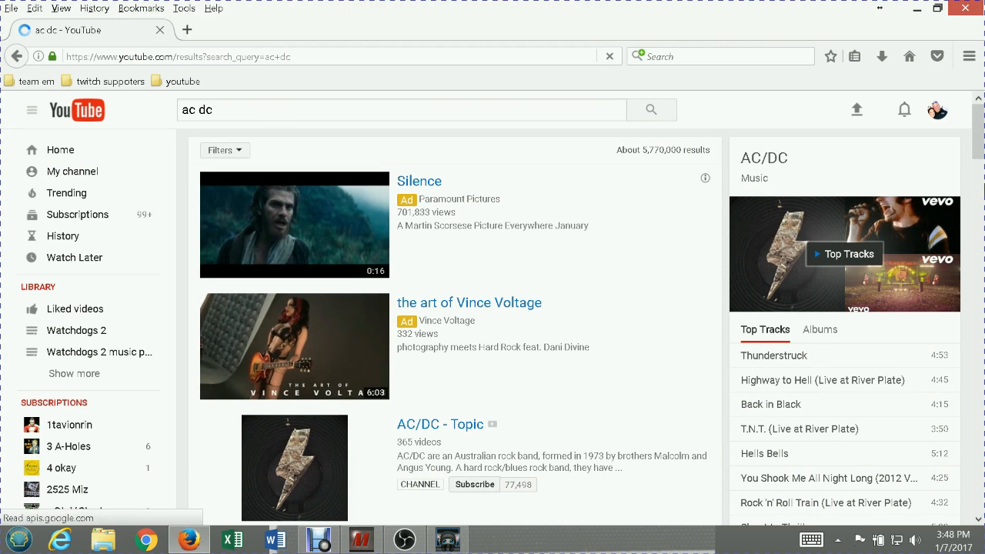
Open the AC/DC - Thunderstruck (Official Video) result, then pause and mute its playback
{"action": "scroll", "coordinate": [979, 164], "scroll_direction": "down", "scroll_amount": 4}
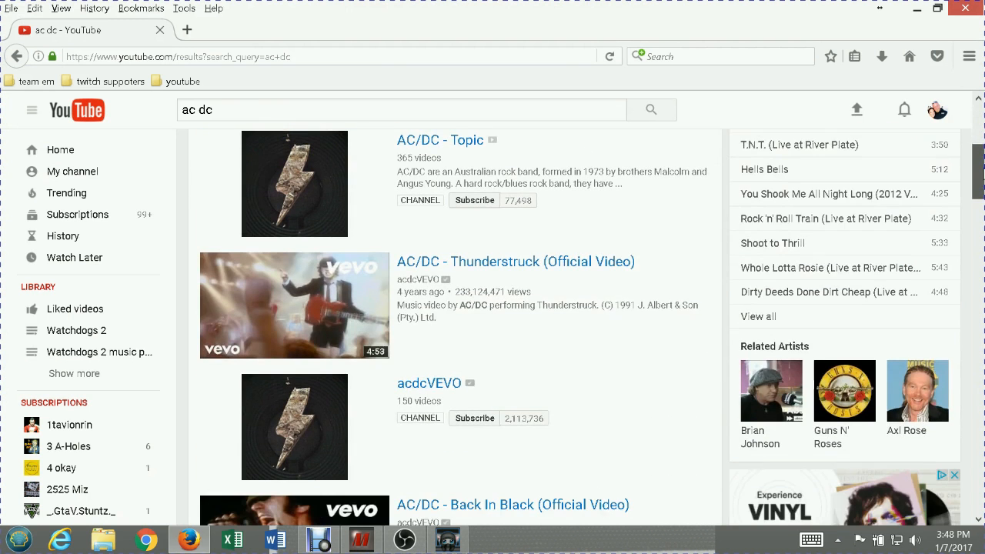
{"action": "left_click", "coordinate": [336, 305]}
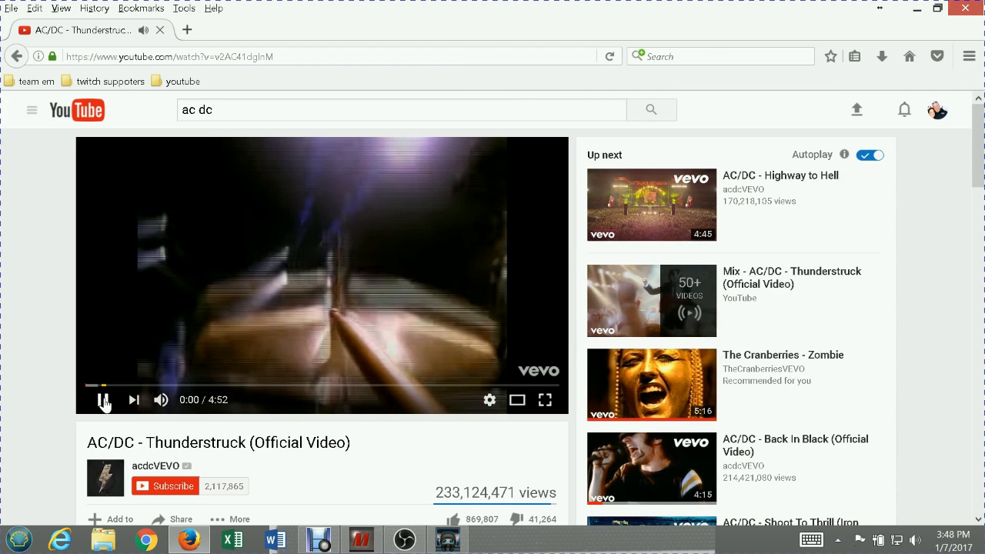
{"action": "left_click", "coordinate": [104, 402]}
{"action": "left_click", "coordinate": [161, 406]}
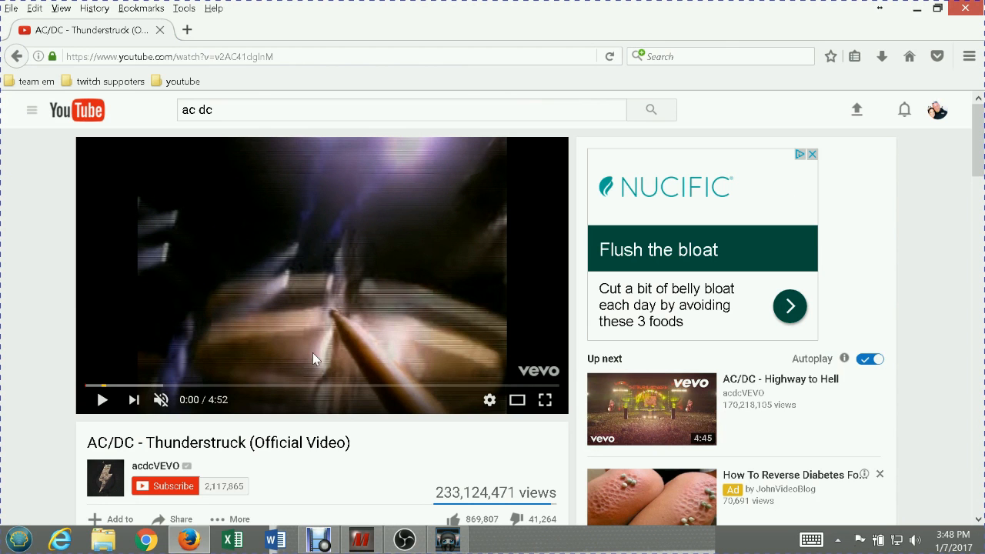
Switch back to OBS and create a new Window Capture source named "test video 2" in the test scene
{"action": "mouse_move", "coordinate": [365, 539]}
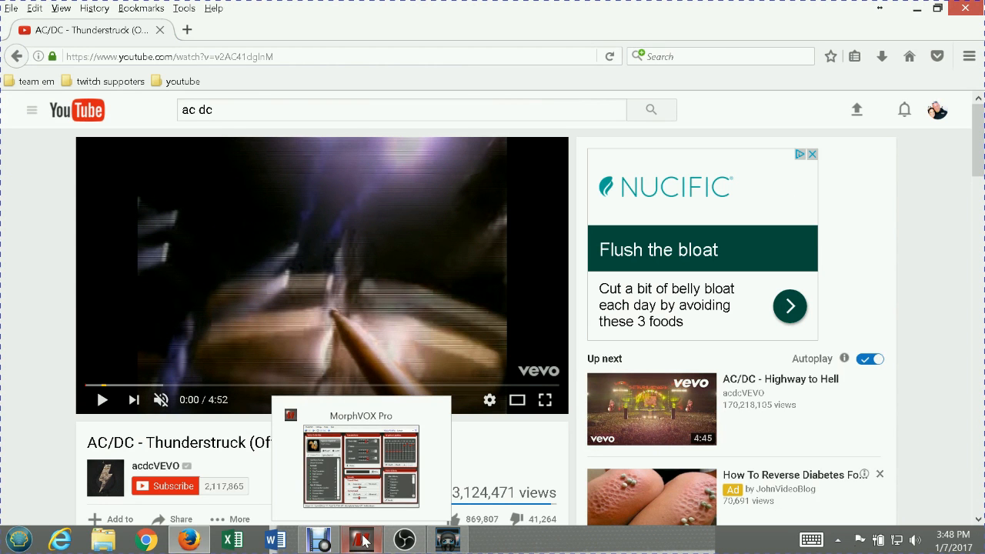
{"action": "mouse_move", "coordinate": [454, 542]}
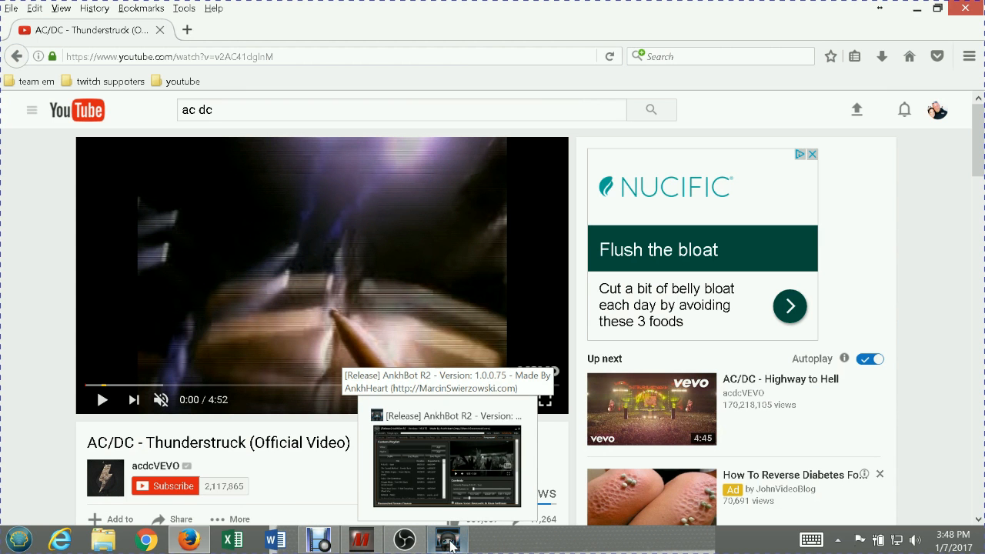
{"action": "left_click", "coordinate": [408, 544]}
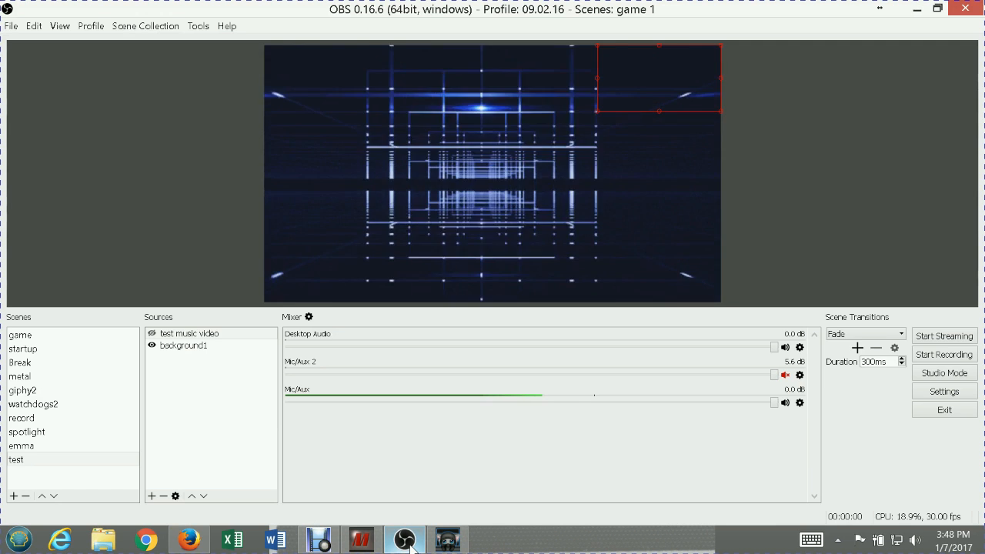
{"action": "left_click", "coordinate": [151, 496]}
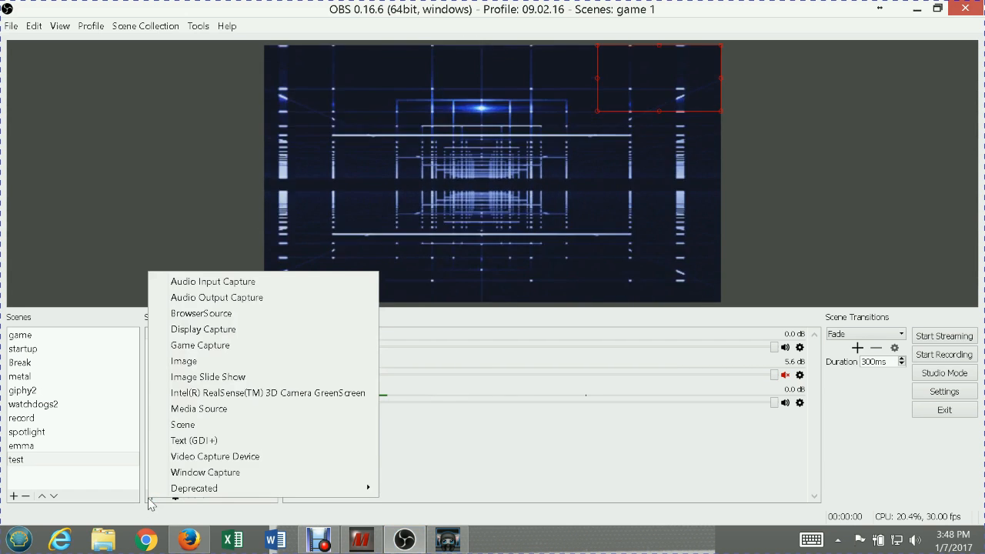
{"action": "left_click", "coordinate": [204, 472]}
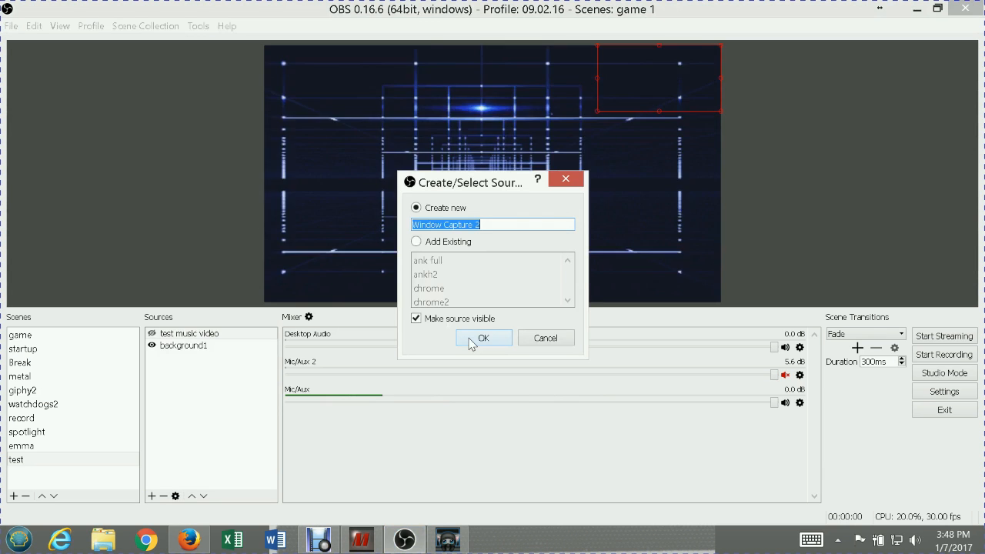
{"action": "type", "text": "test"}
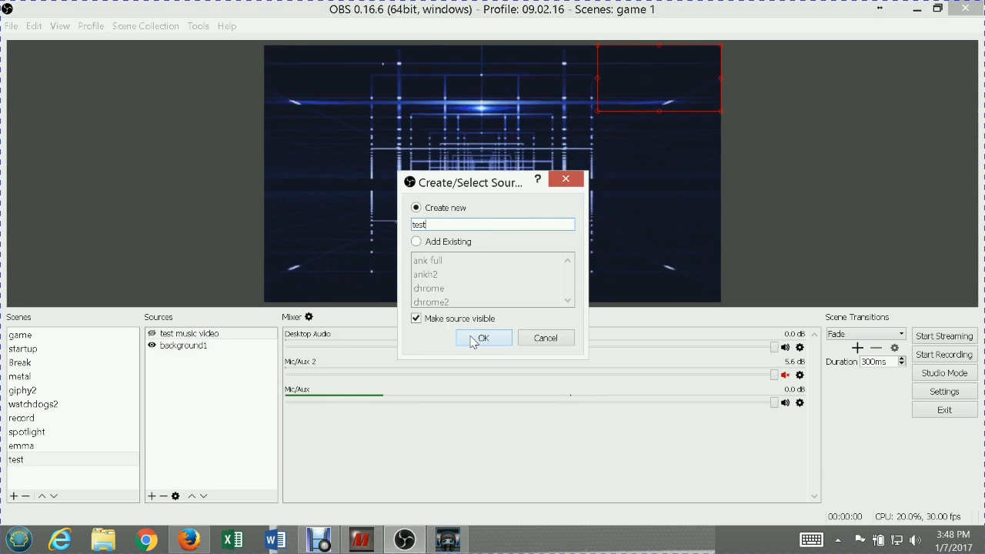
{"action": "type", "text": " video 2"}
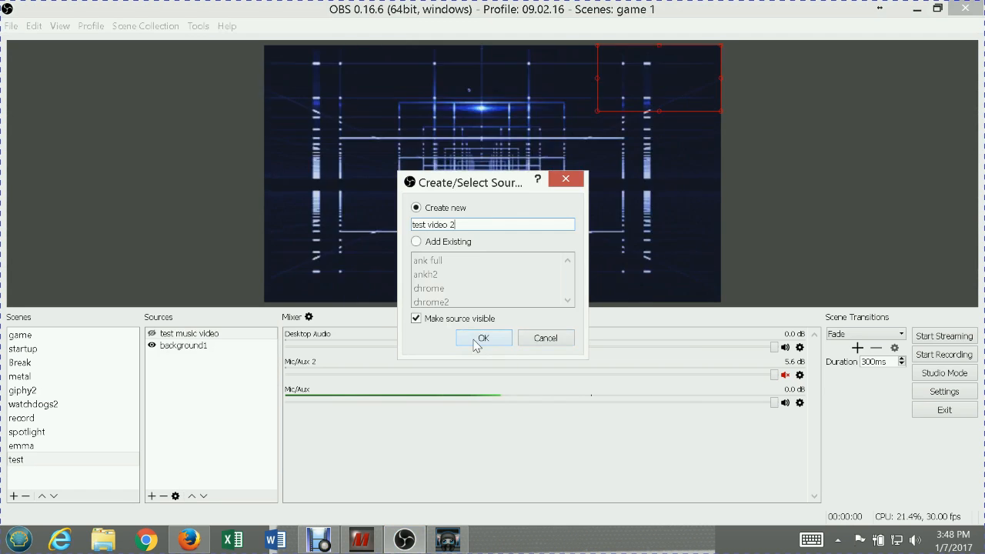
{"action": "left_click", "coordinate": [485, 338]}
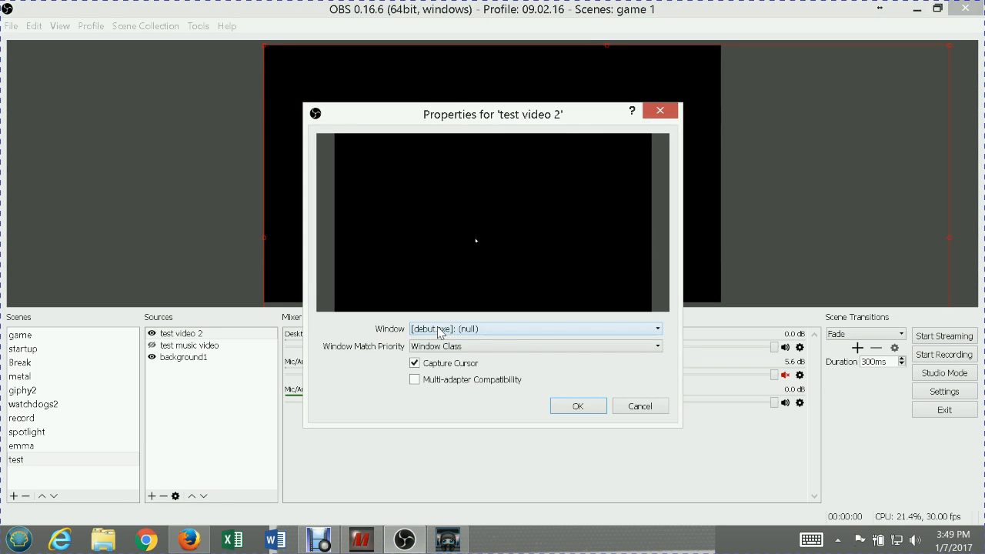
Set the test video 2 source to capture the Firefox window with the AC/DC Thunderstruck YouTube page
{"action": "left_click", "coordinate": [441, 332]}
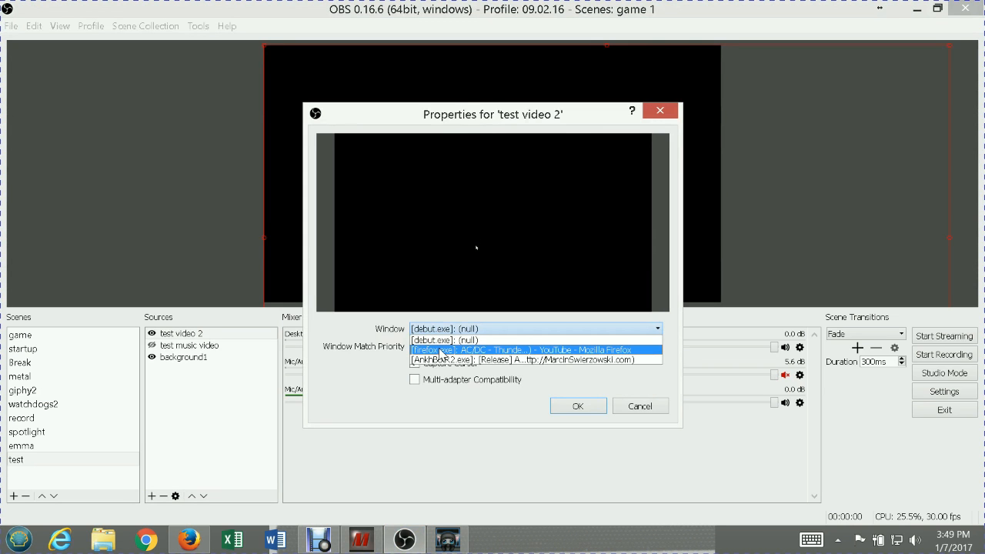
{"action": "left_click", "coordinate": [441, 350]}
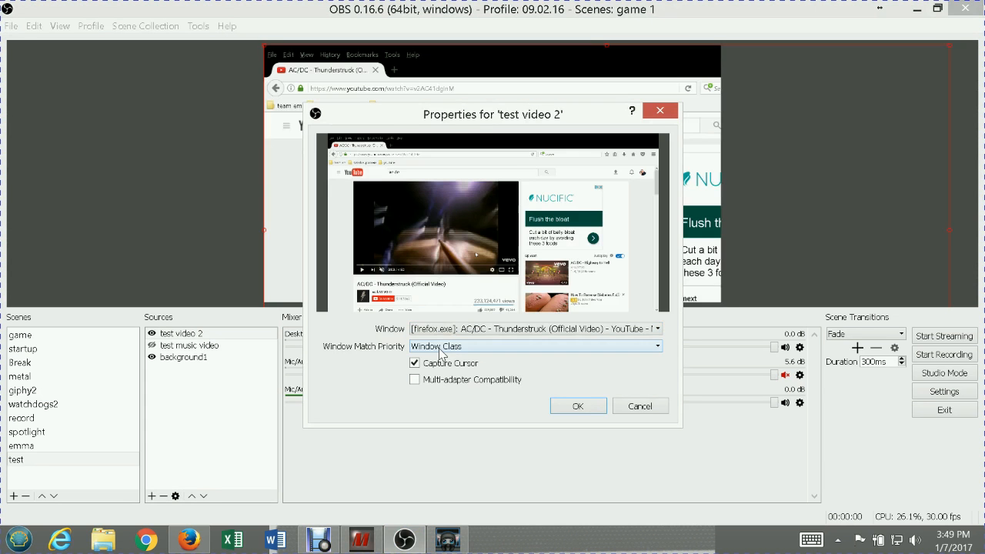
{"action": "left_click", "coordinate": [578, 406]}
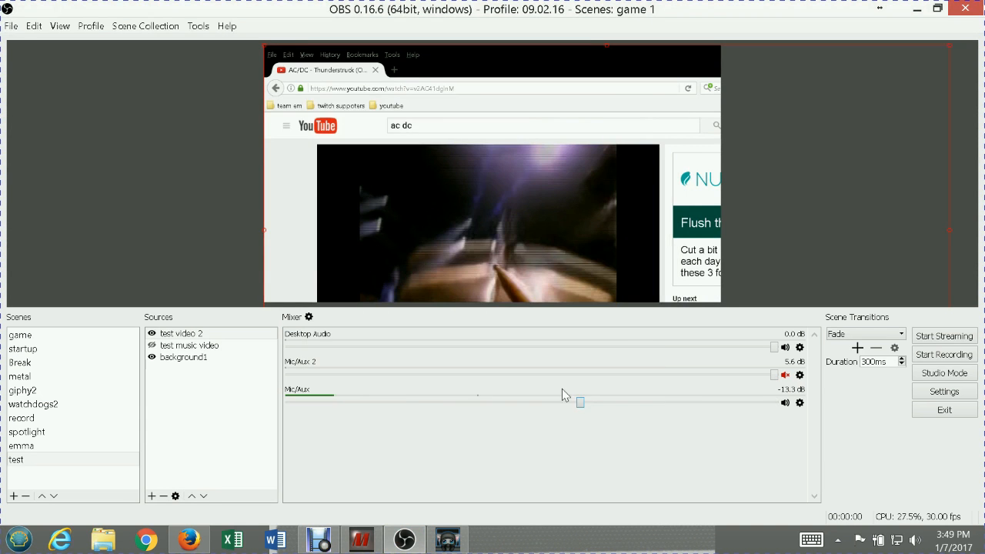
Fit the test video 2 source to the screen with the Transform options
{"action": "left_click", "coordinate": [181, 334]}
{"action": "right_click", "coordinate": [179, 335]}
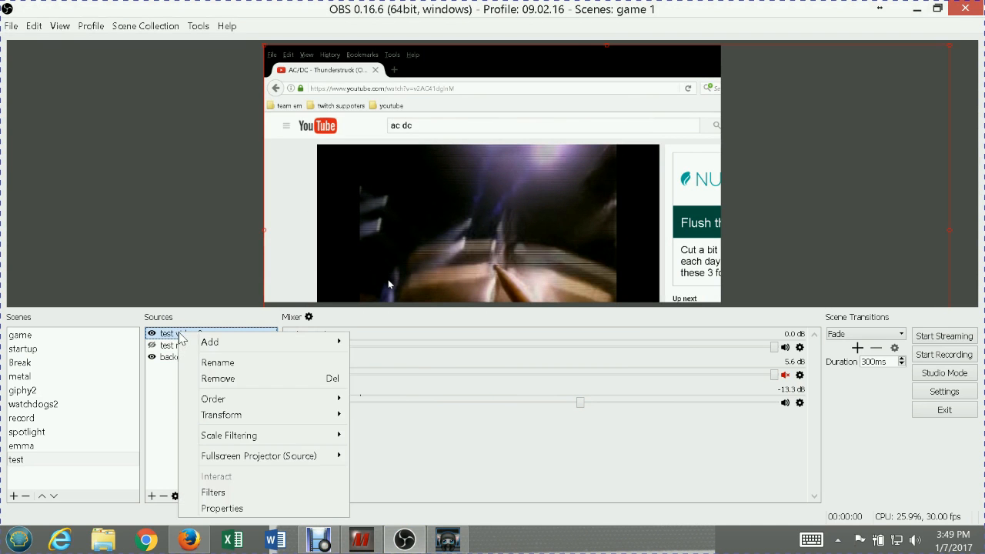
{"action": "mouse_move", "coordinate": [272, 414]}
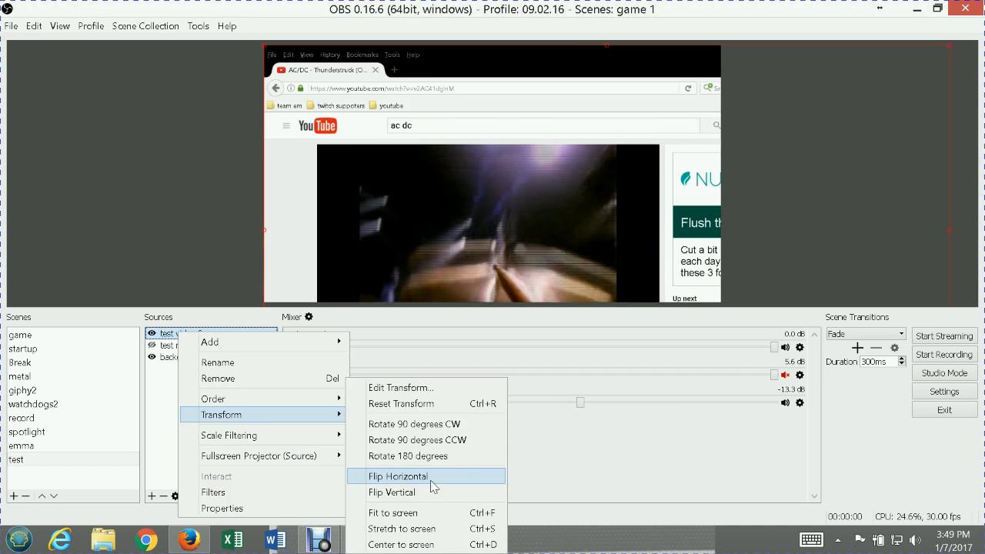
{"action": "left_click", "coordinate": [426, 513]}
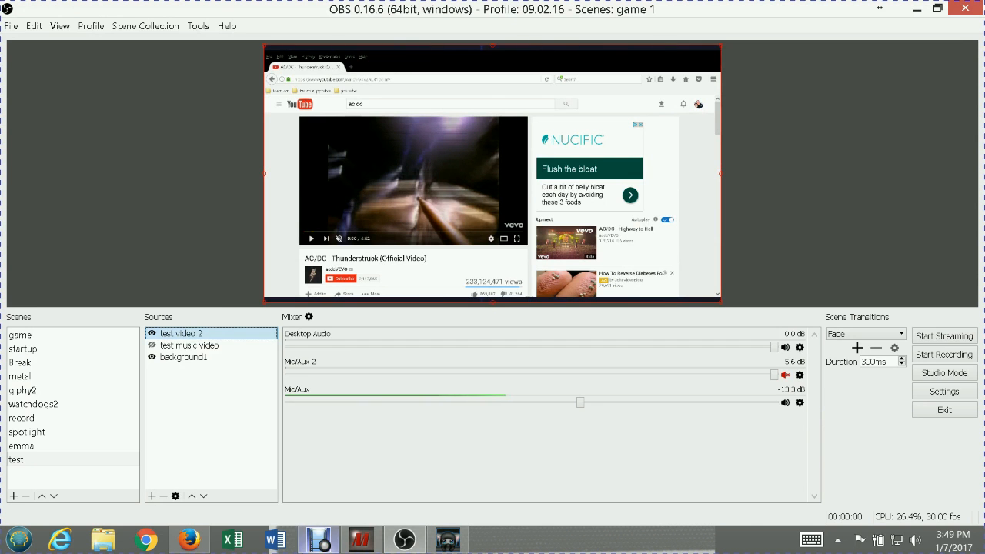
Switch to Firefox, view the Thunderstruck video in full screen, and exit full screen
{"action": "left_click", "coordinate": [190, 539]}
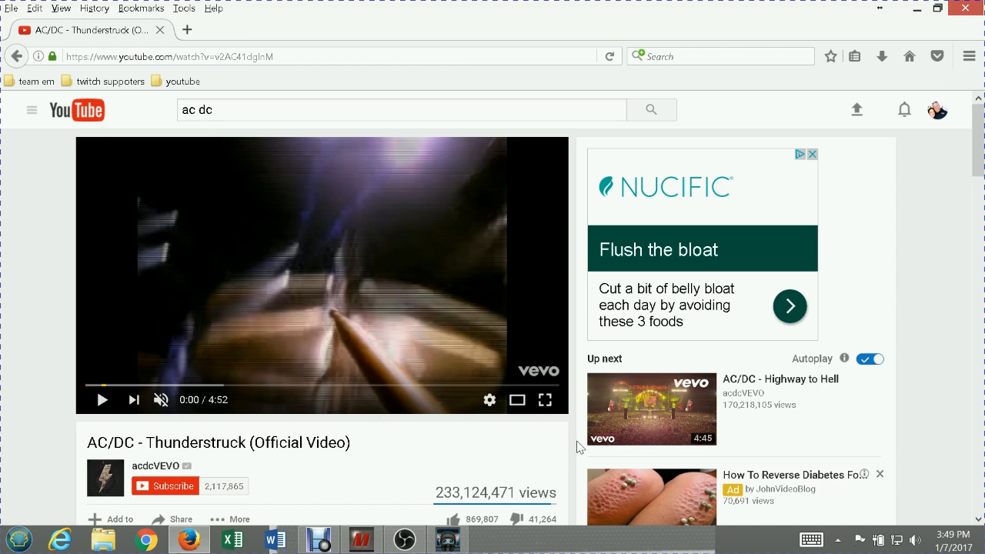
{"action": "left_click", "coordinate": [546, 401]}
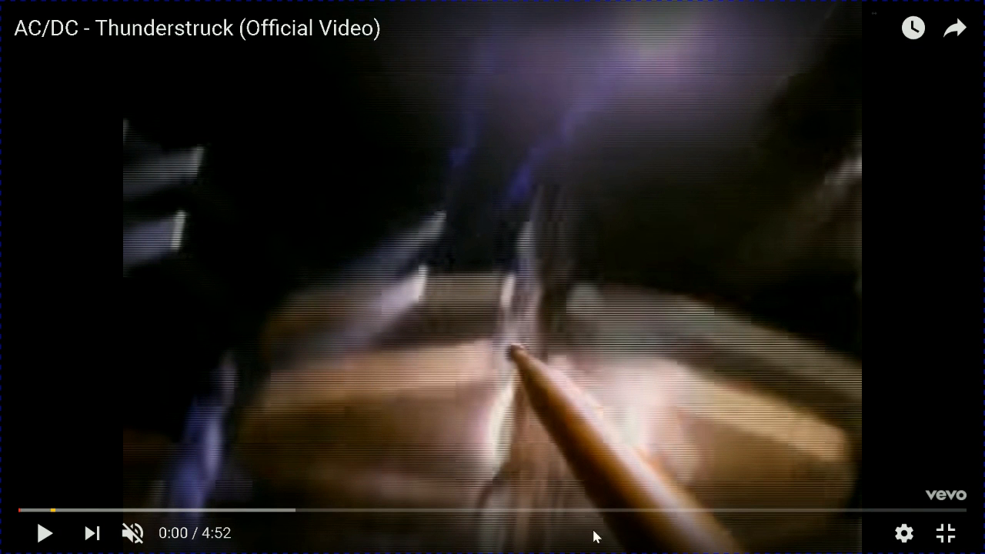
{"action": "left_click", "coordinate": [947, 536]}
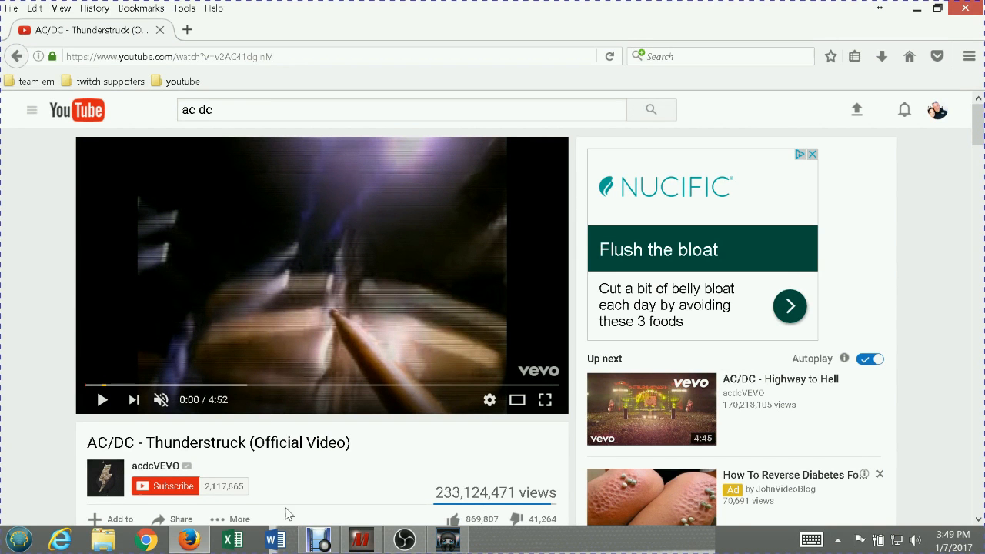
Switch back to OBS and add a Crop/Pad filter with the default name to the test video 2 source
{"action": "left_click", "coordinate": [404, 541]}
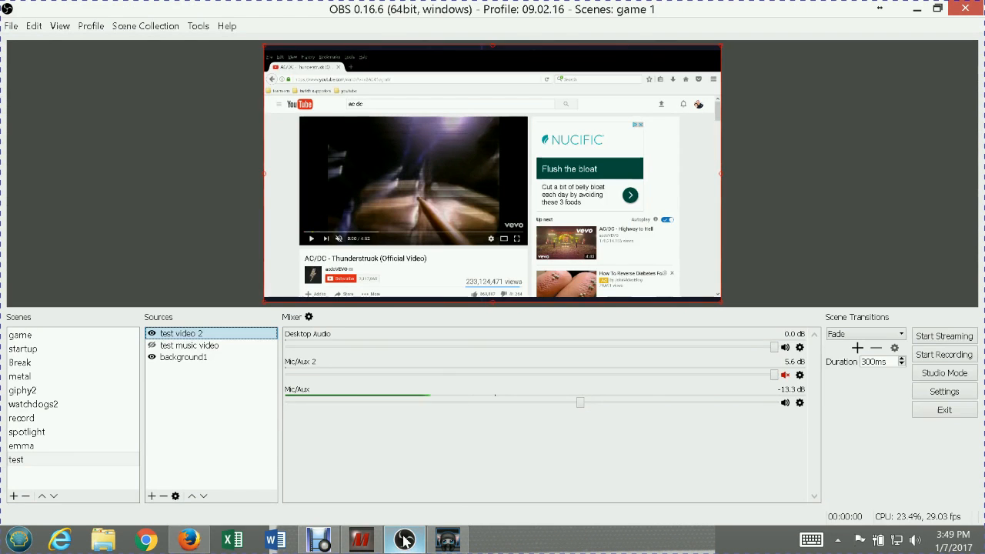
{"action": "right_click", "coordinate": [172, 336]}
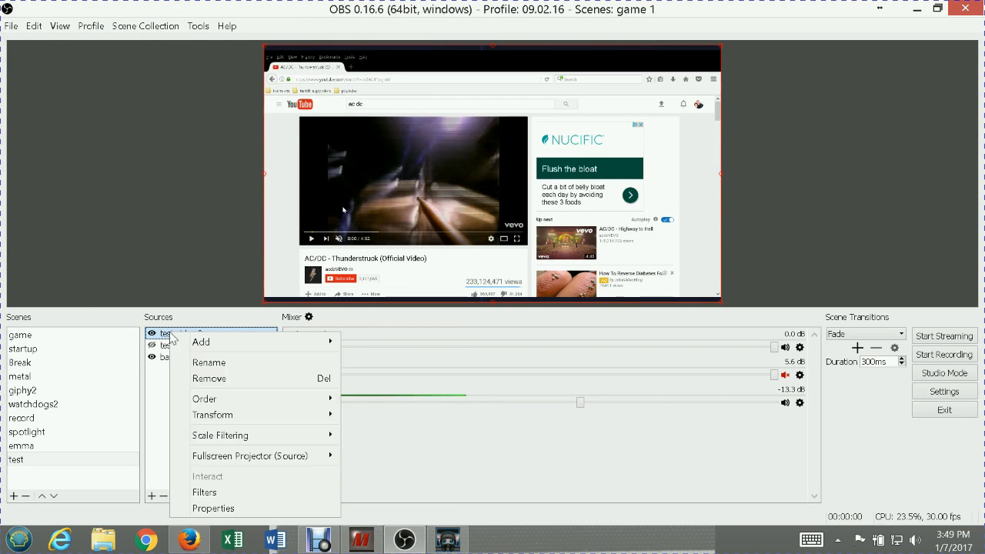
{"action": "left_click", "coordinate": [249, 493]}
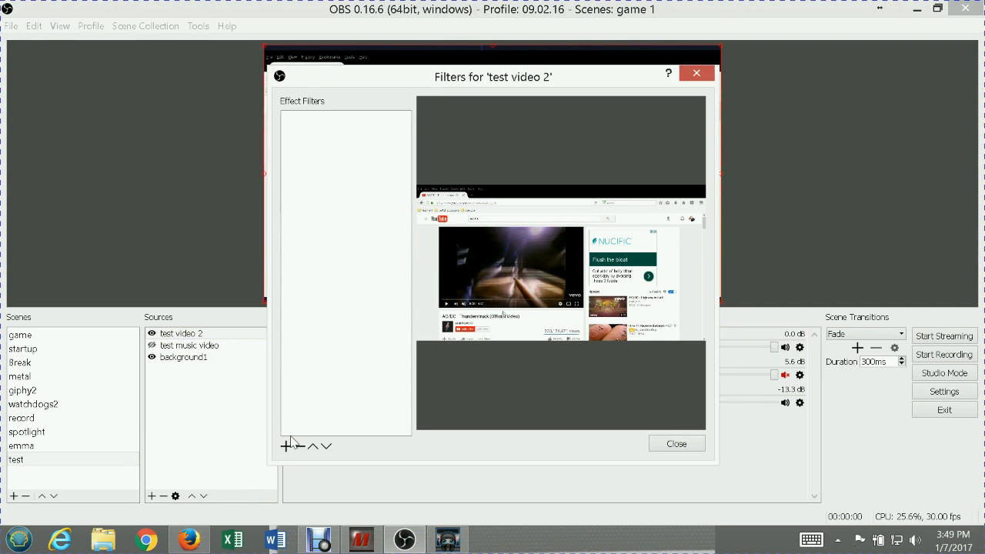
{"action": "left_click", "coordinate": [285, 447]}
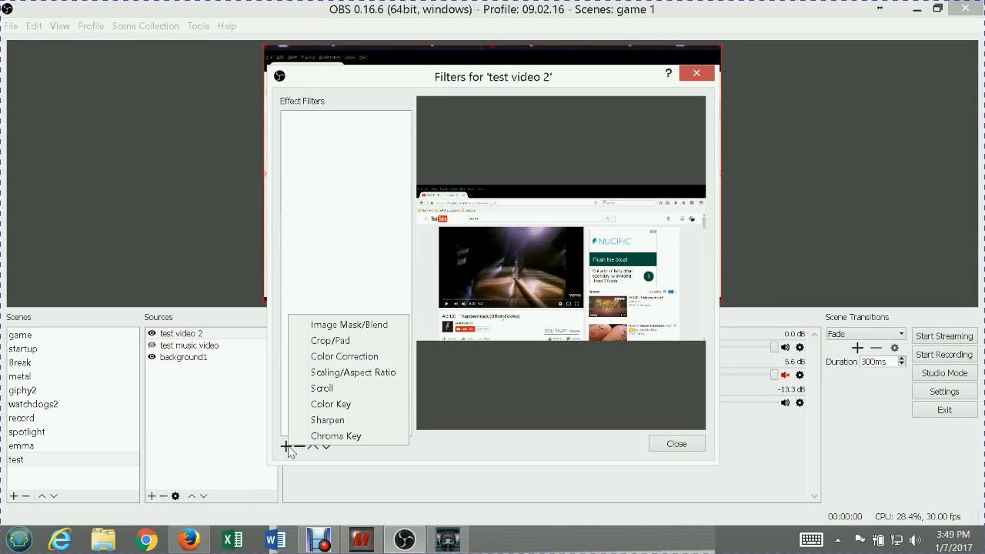
{"action": "left_click", "coordinate": [329, 341]}
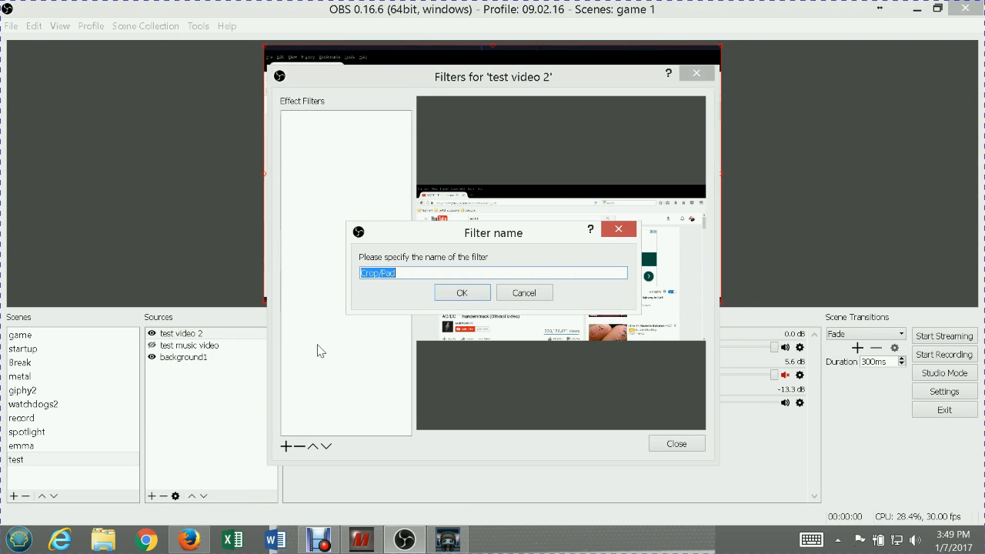
{"action": "left_click", "coordinate": [478, 295]}
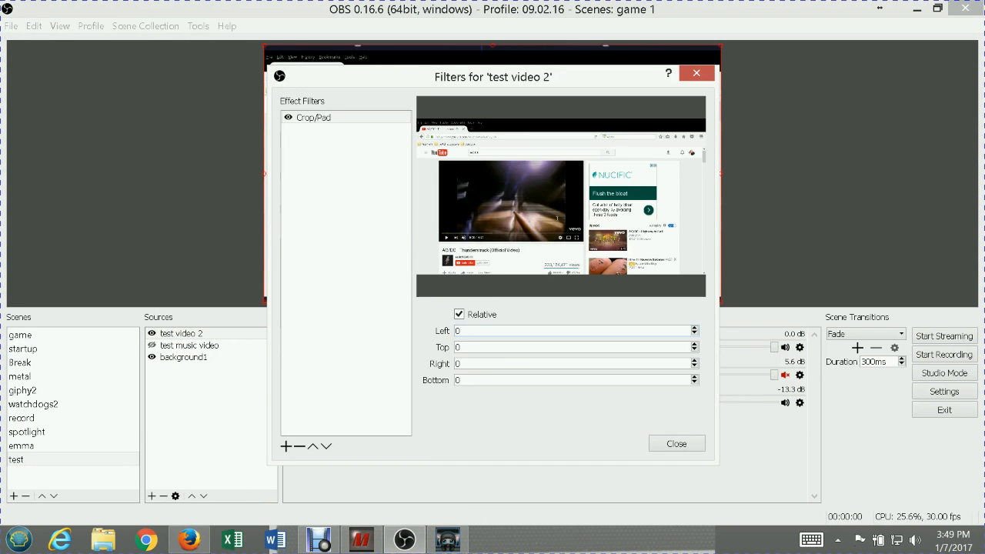
Set the left crop of the test video 2 Crop/Pad filter to 200, after trying 600
{"action": "type", "text": "600"}
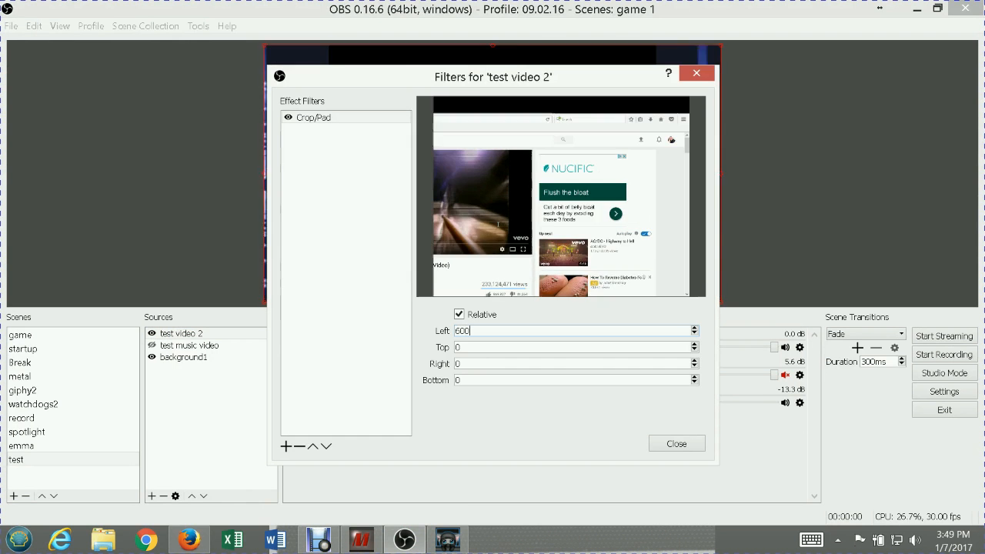
{"action": "key", "text": "BackSpace"}
{"action": "key", "text": "BackSpace"}
{"action": "key", "text": "BackSpace"}
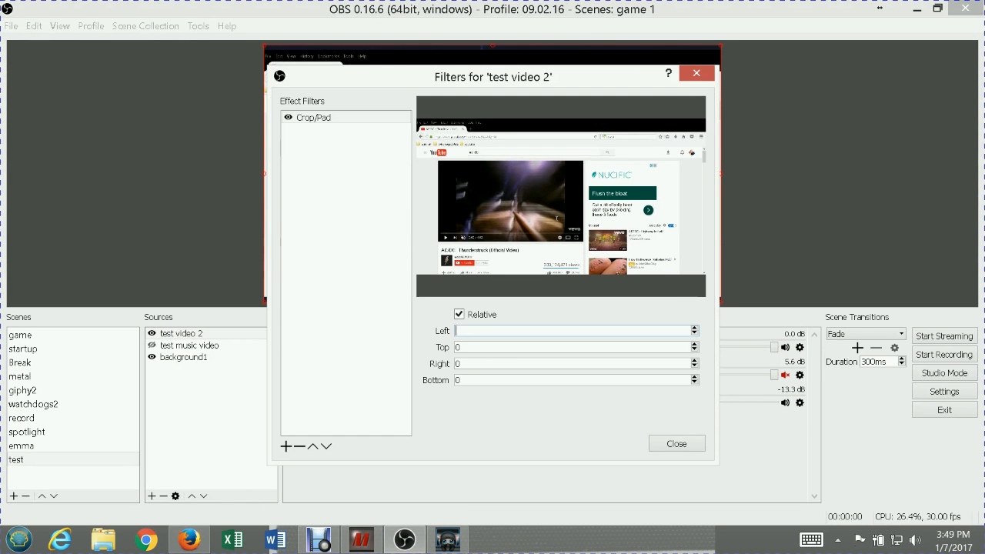
{"action": "type", "text": "200"}
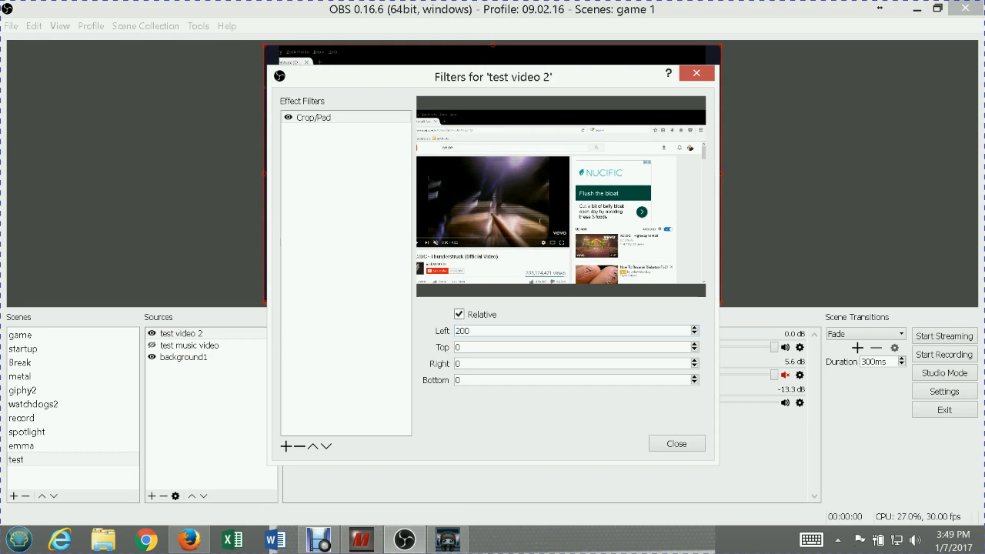
Try right crop values of 600 and 700 in the Crop/Pad filter
{"action": "left_click", "coordinate": [493, 364]}
{"action": "type", "text": "600"}
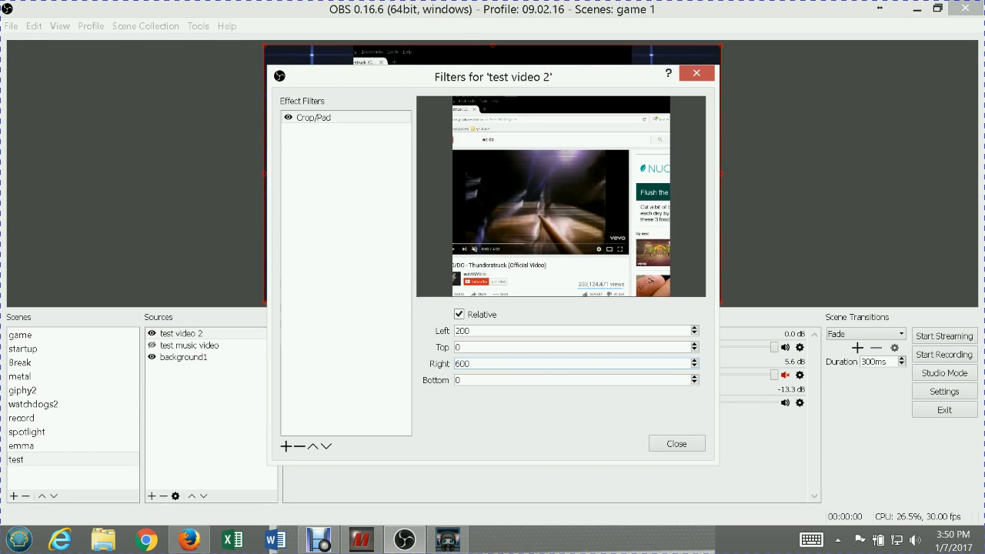
{"action": "key", "text": "BackSpace"}
{"action": "key", "text": "BackSpace"}
{"action": "key", "text": "BackSpace"}
{"action": "type", "text": "7"}
{"action": "type", "text": "00"}
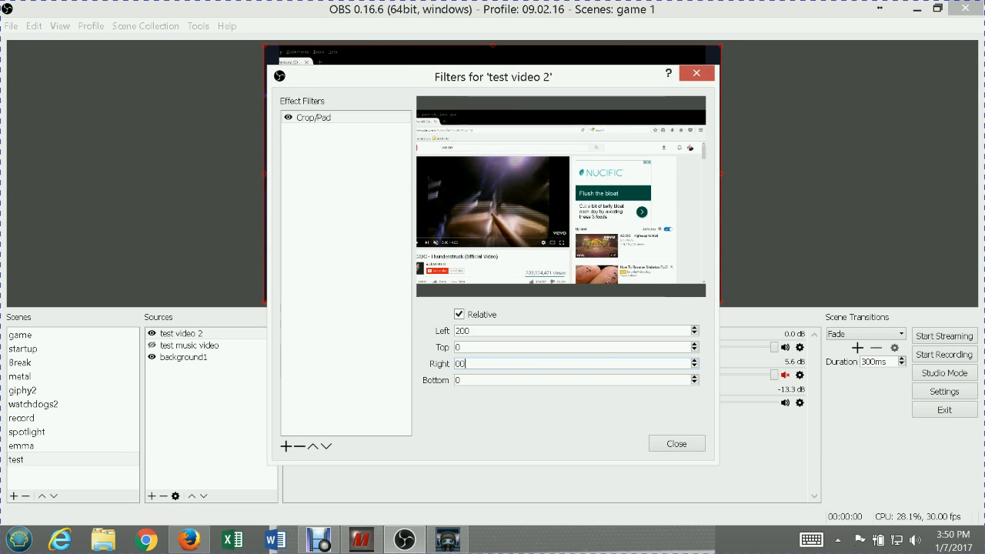
{"action": "type", "text": "7"}
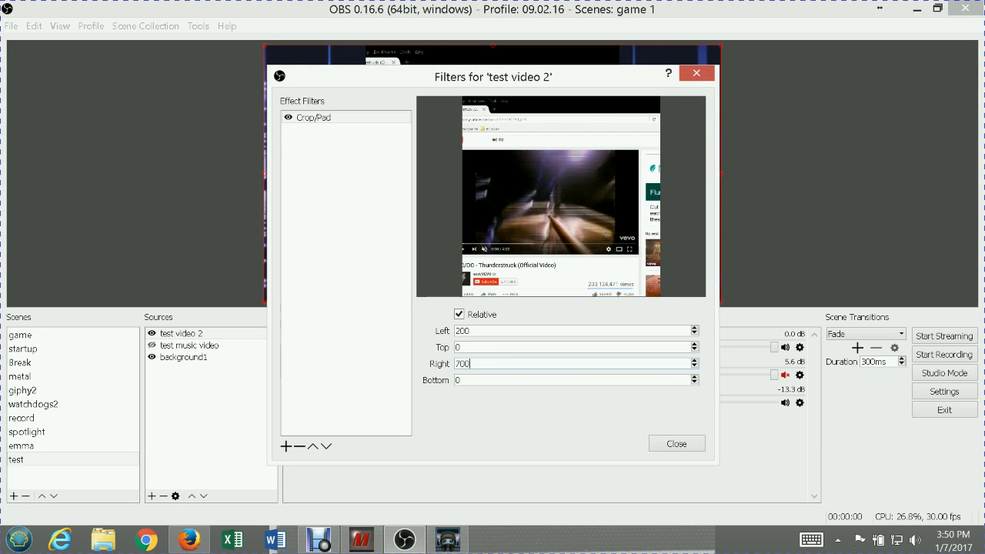
Set the right crop of the Crop/Pad filter to 800
{"action": "key", "text": "BackSpace"}
{"action": "key", "text": "BackSpace"}
{"action": "key", "text": "BackSpace"}
{"action": "type", "text": "8"}
{"action": "type", "text": "8"}
{"action": "type", "text": "00"}
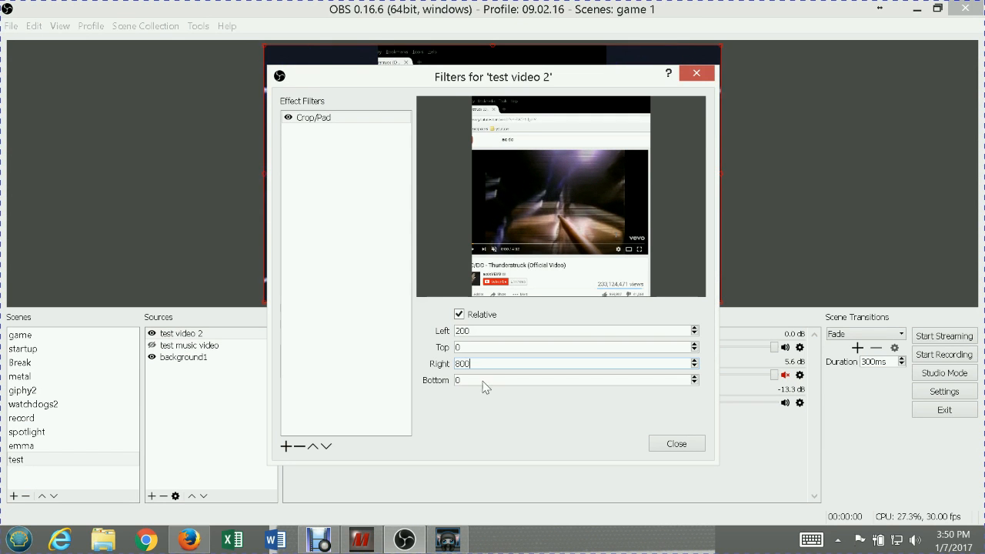
Set the Crop/Pad filter's top crop to 300 and bottom crop to 280, and close the filter settings
{"action": "left_click", "coordinate": [465, 347]}
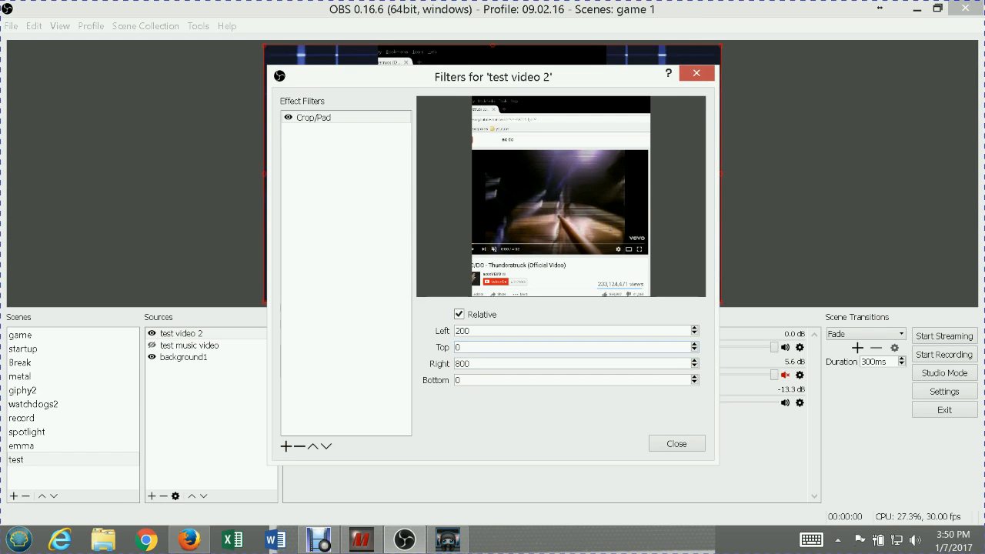
{"action": "type", "text": "300"}
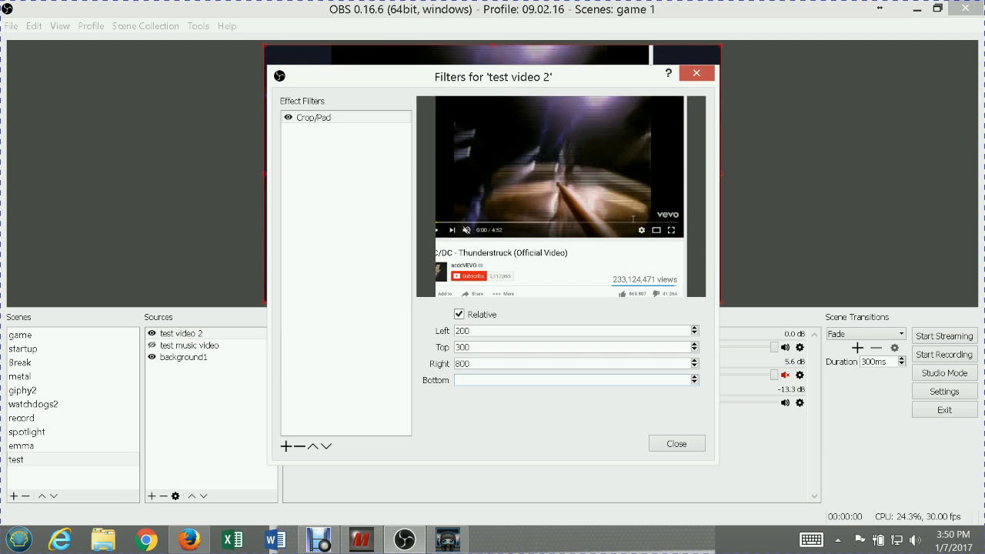
{"action": "type", "text": "400"}
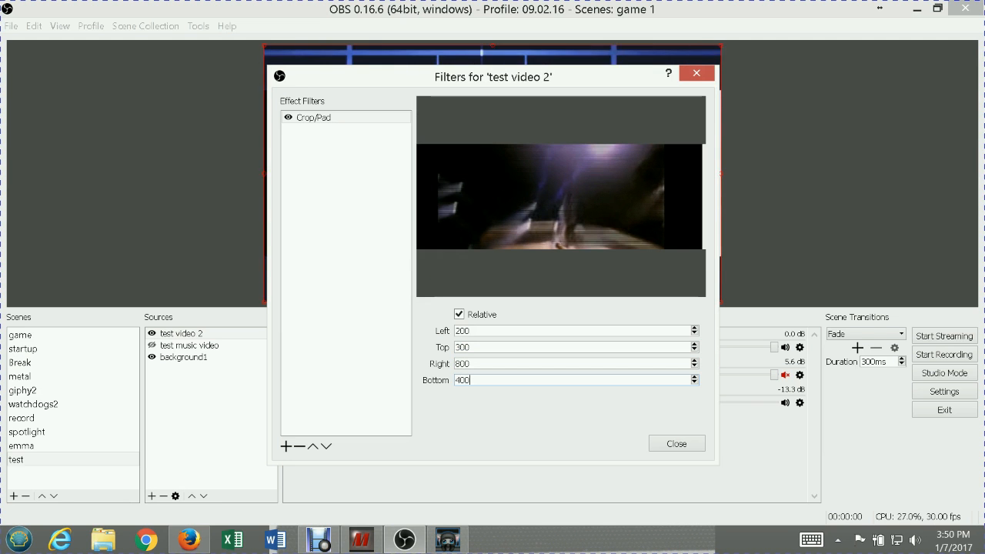
{"action": "key", "text": "BackSpace"}
{"action": "key", "text": "BackSpace"}
{"action": "key", "text": "BackSpace"}
{"action": "type", "text": "300"}
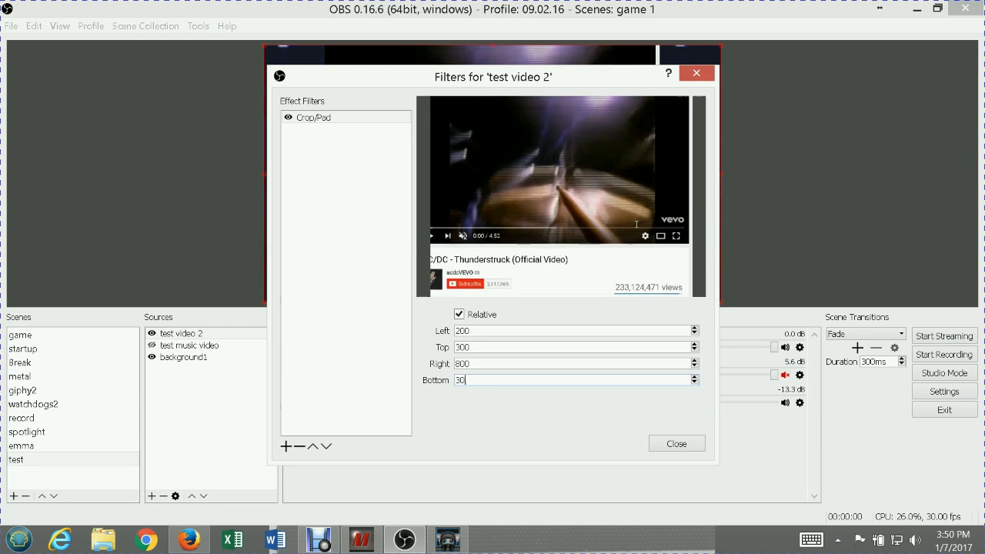
{"action": "key", "text": "BackSpace"}
{"action": "key", "text": "BackSpace"}
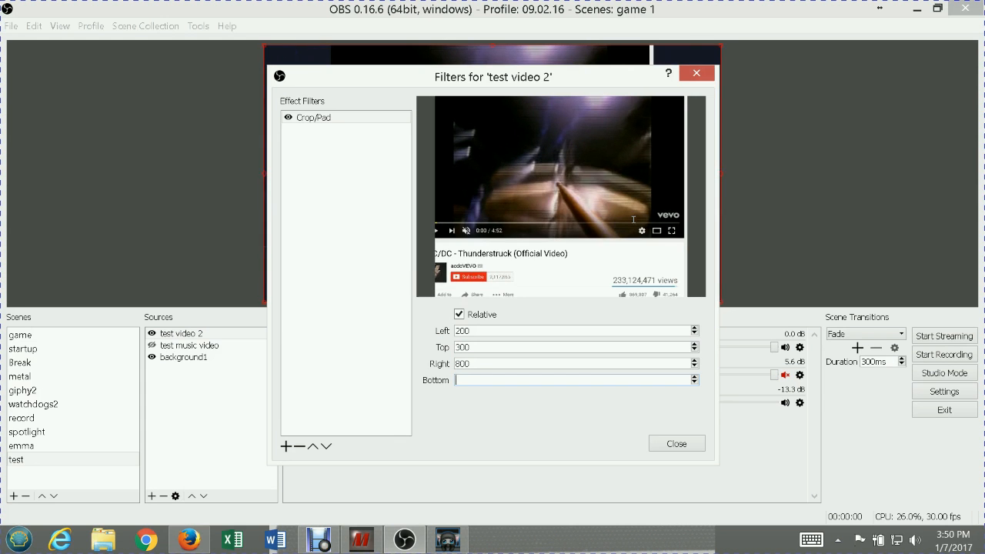
{"action": "type", "text": "280"}
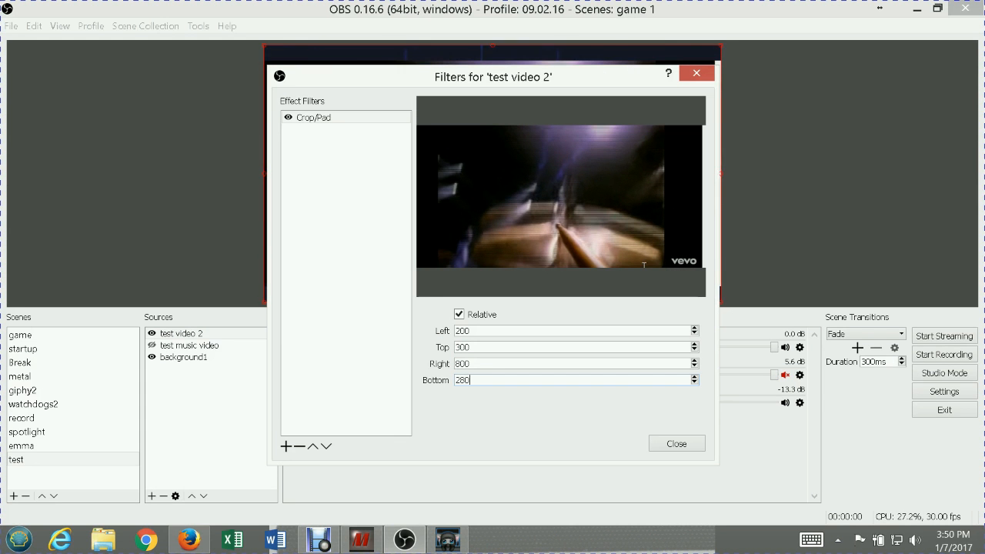
{"action": "left_click", "coordinate": [675, 445]}
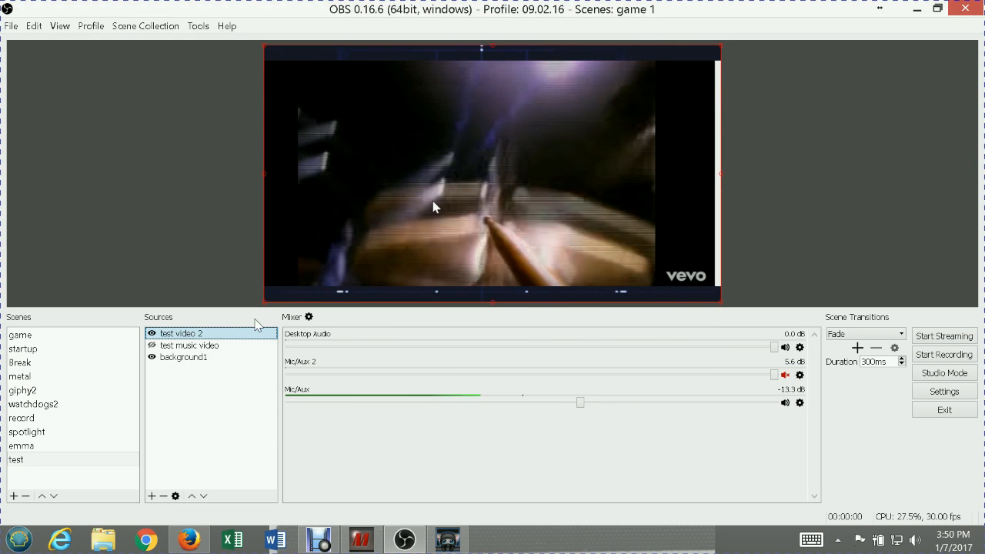
Shrink the test video 2 source into the upper-right corner of the canvas, to about a quarter of its width
{"action": "left_click_drag", "start_coordinate": [261, 307], "coordinate": [607, 129]}
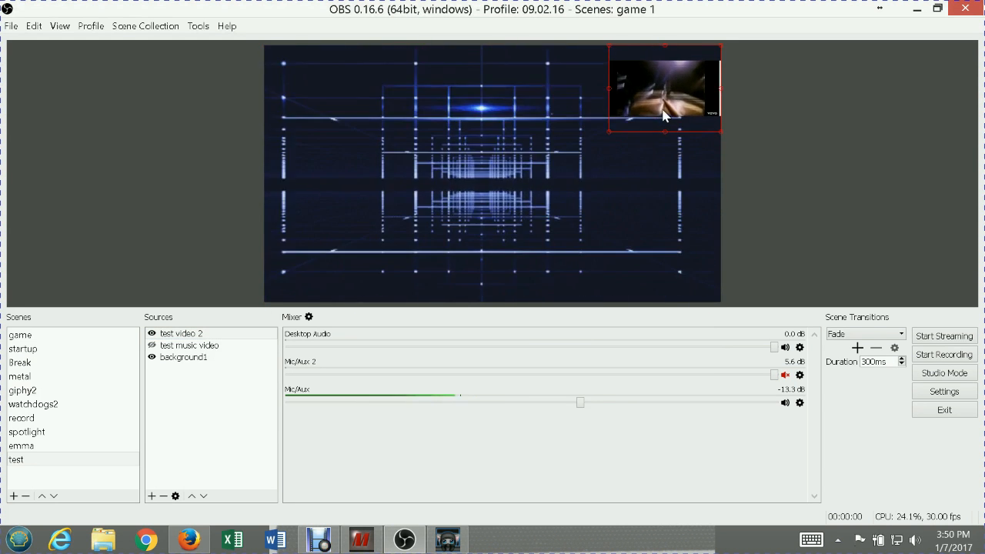
{"action": "left_click", "coordinate": [384, 115]}
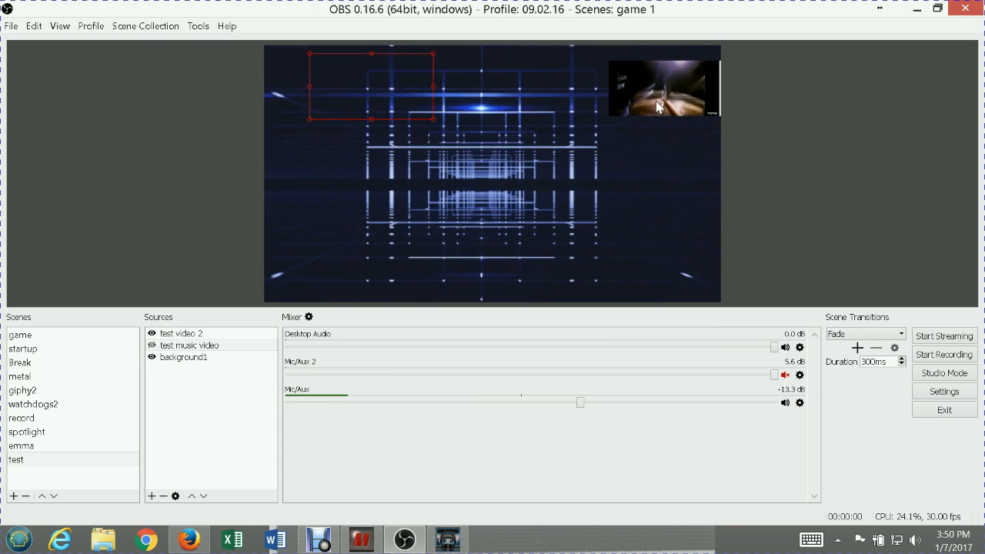